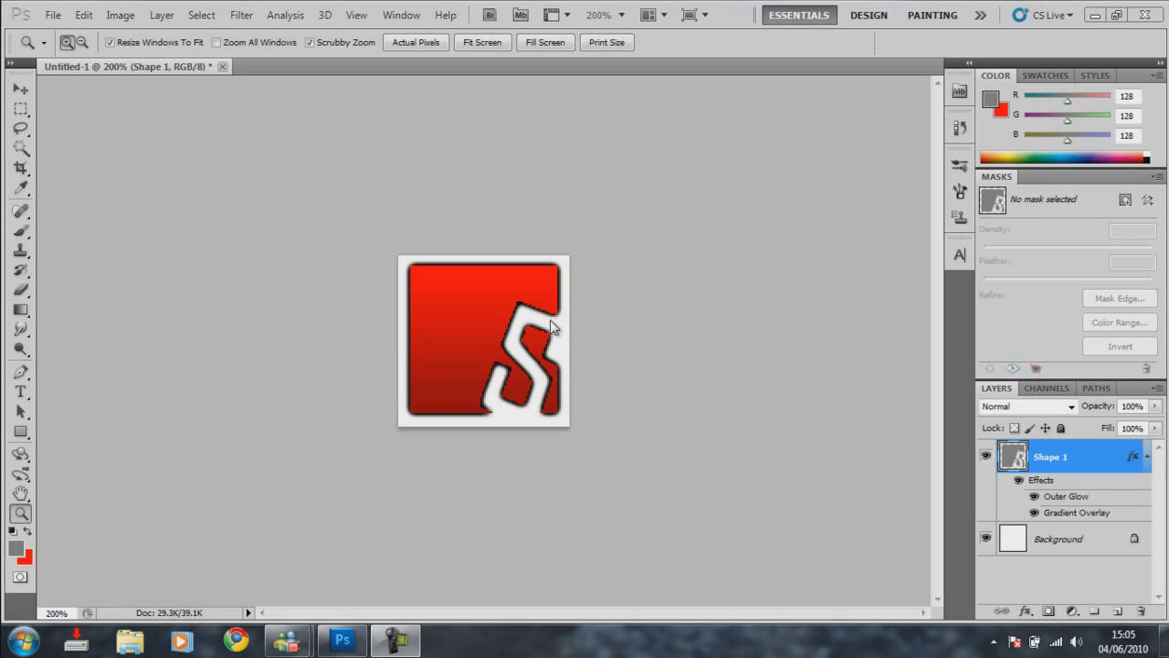
Create a new 100×100 px white document and zoom it to 300%.
right_click(250, 72)
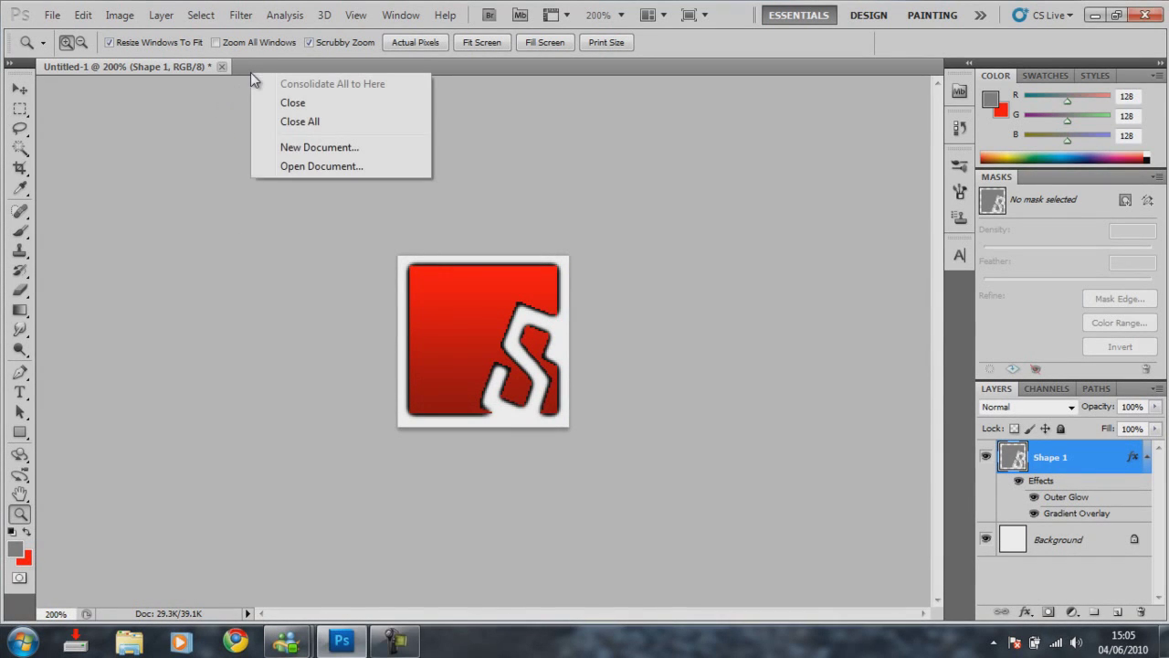
left_click(289, 149)
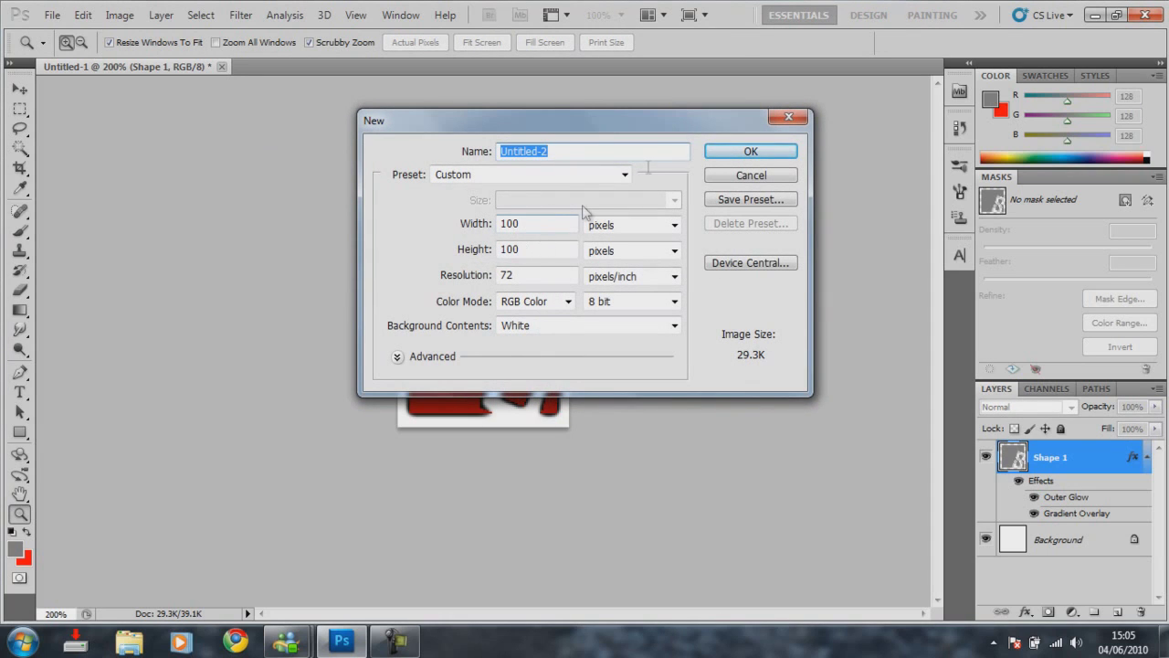
left_click(713, 154)
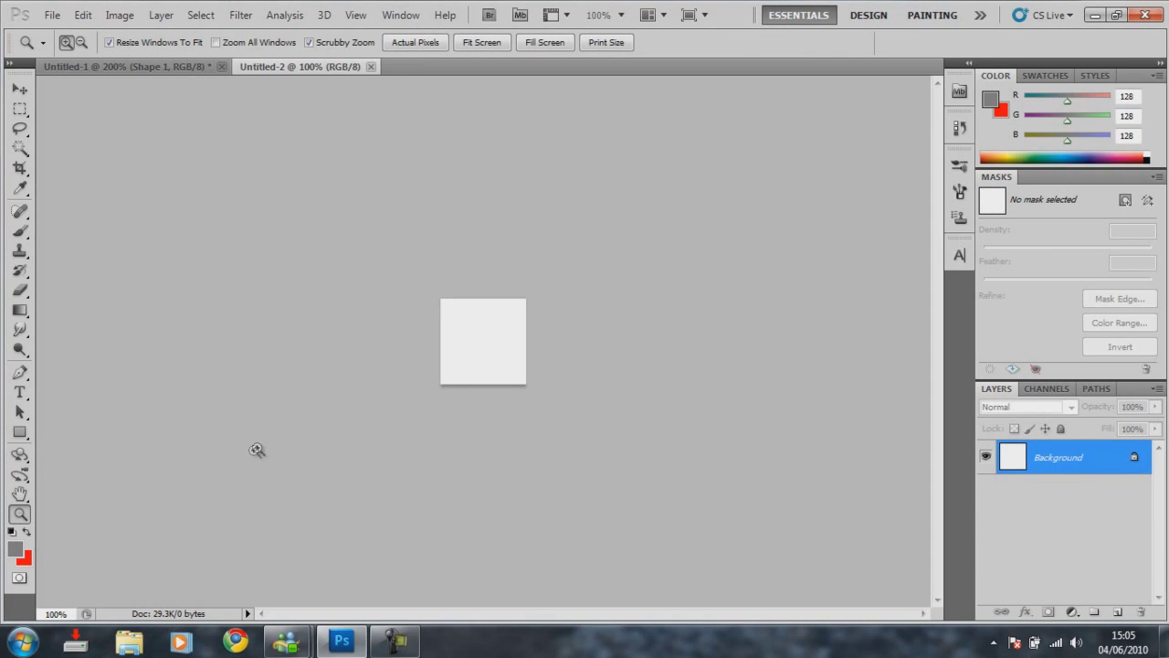
left_click(487, 341)
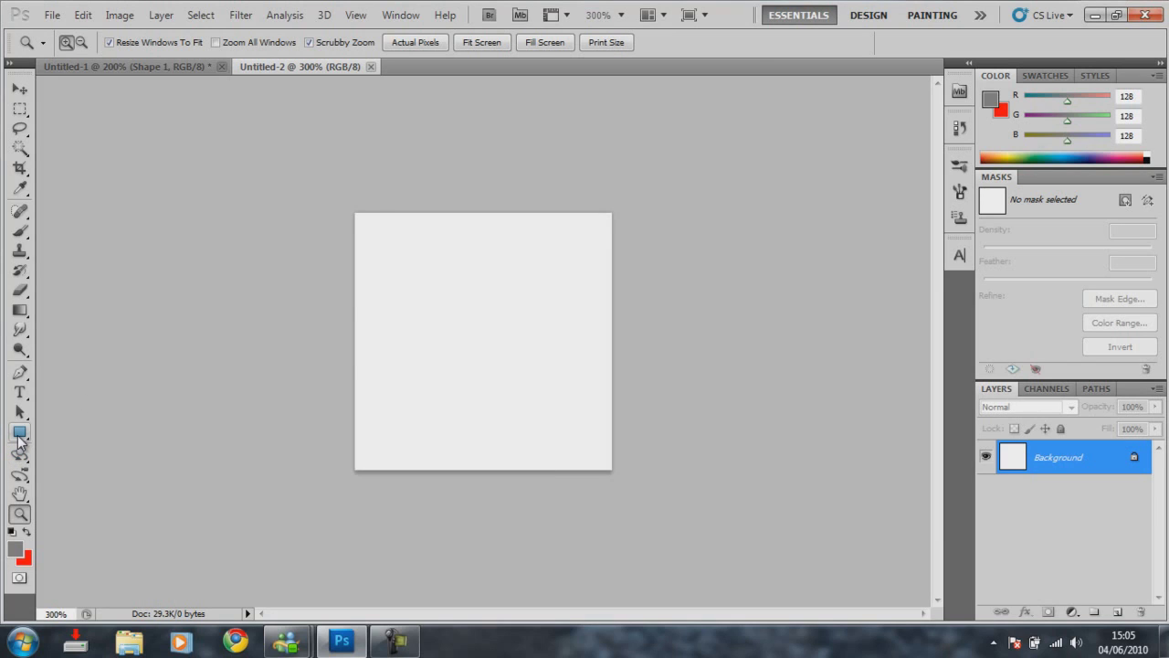
left_click(19, 434)
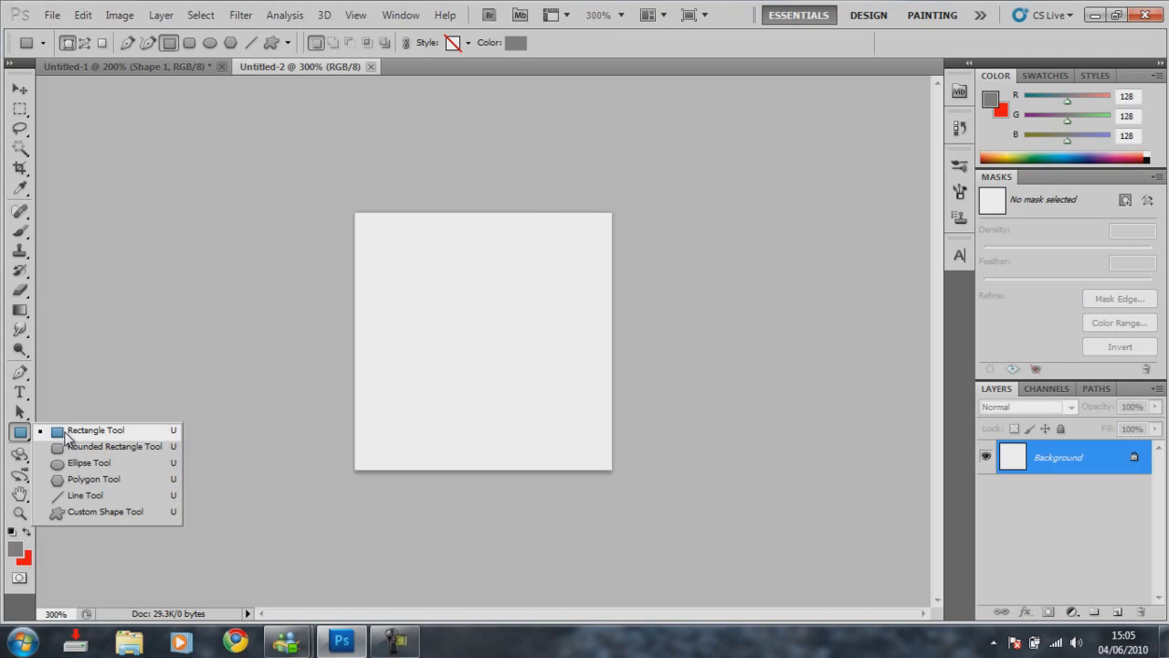
Draw a grey rectangle shape layer, Shape 1, covering nearly the whole 100×100 canvas.
left_click(65, 432)
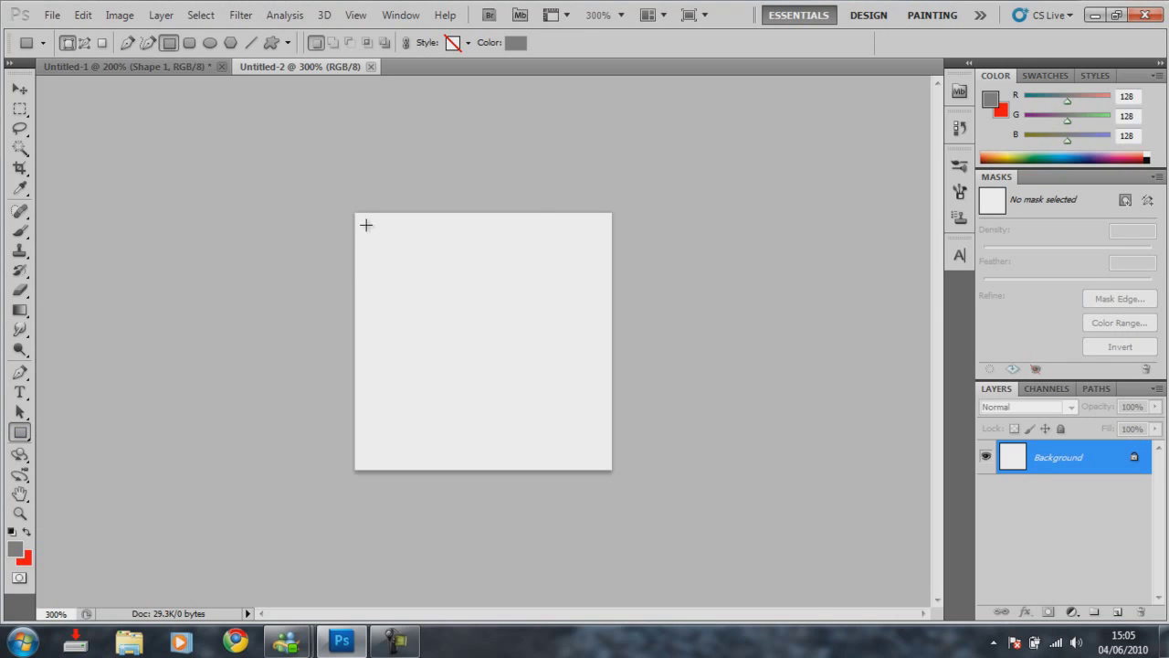
left_click_drag(368, 225, 599, 457)
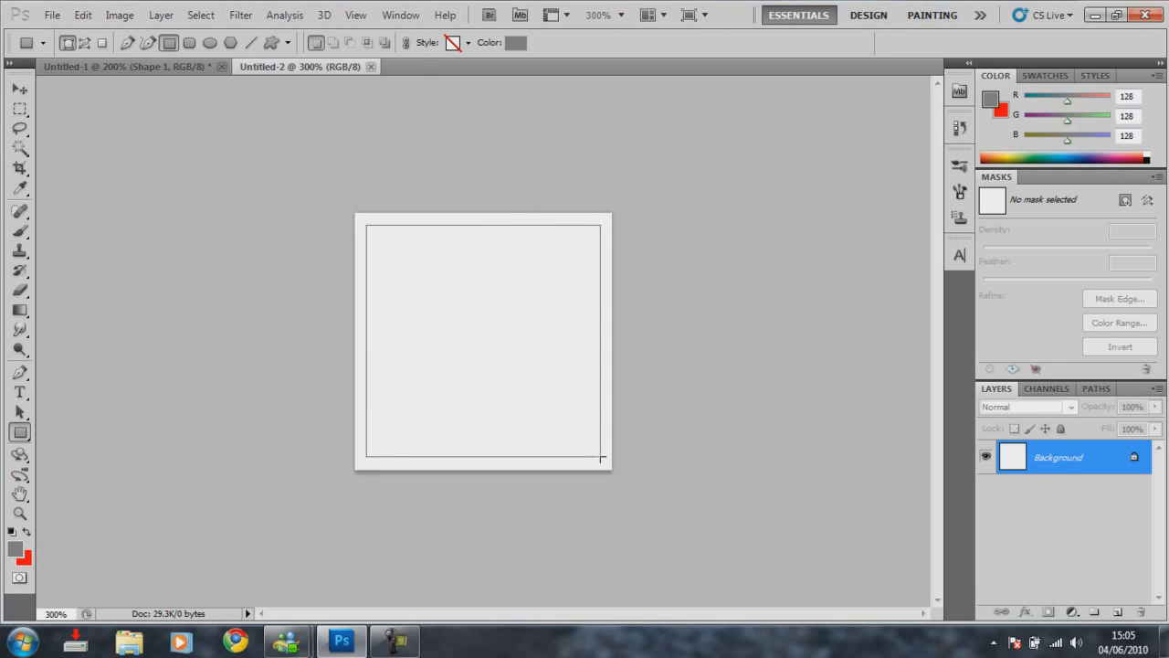
left_click_drag(599, 457, 601, 455)
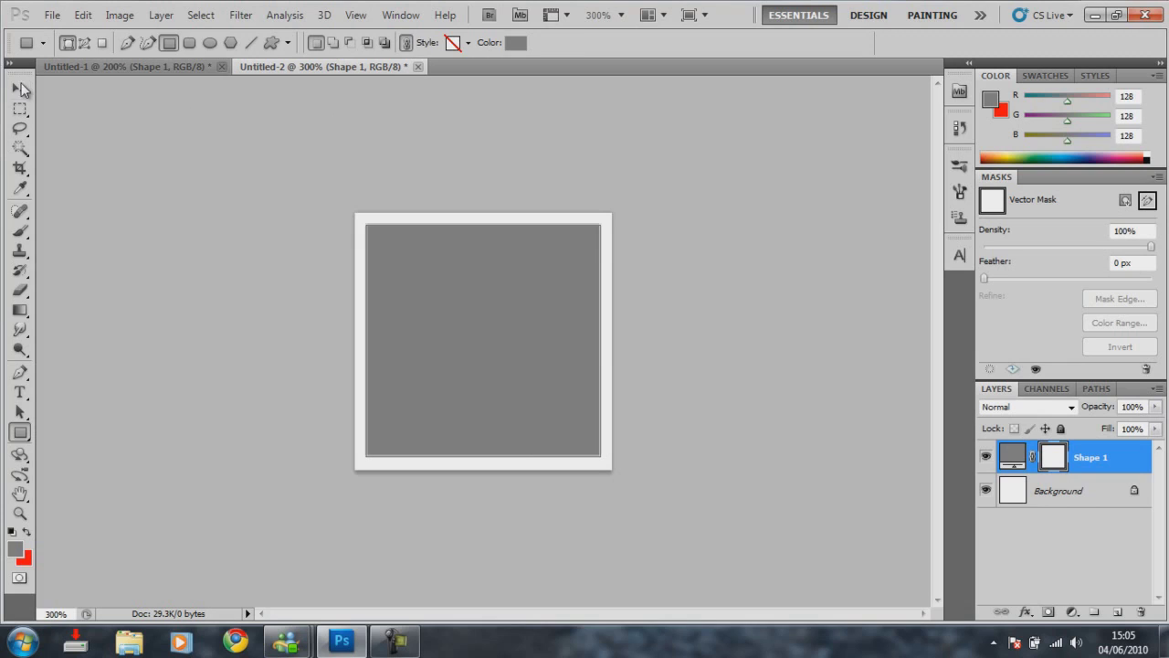
left_click(19, 89)
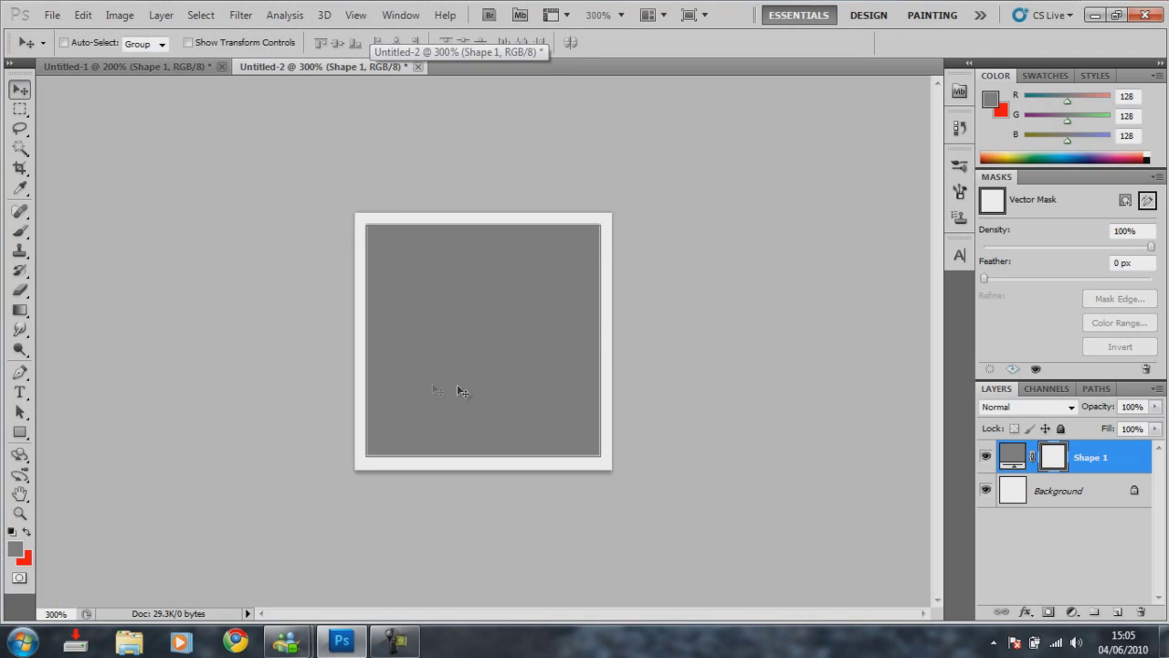
double_click(1086, 466)
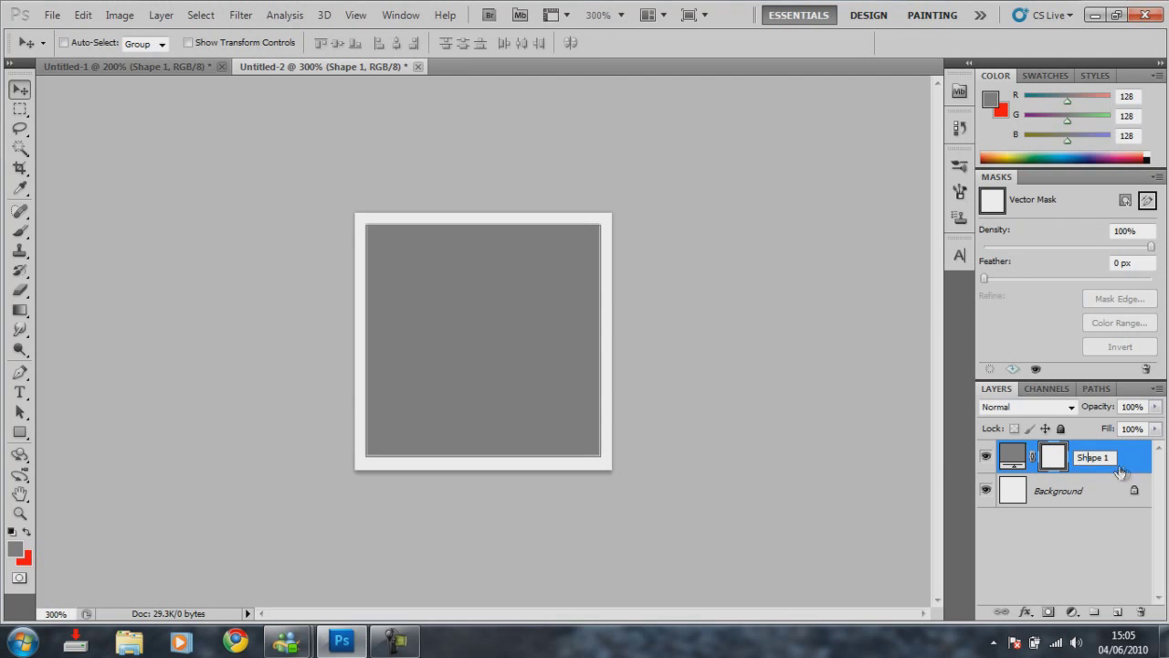
Enable Outer Glow on Shape 1 with a black colour and Normal blend mode.
double_click(1121, 470)
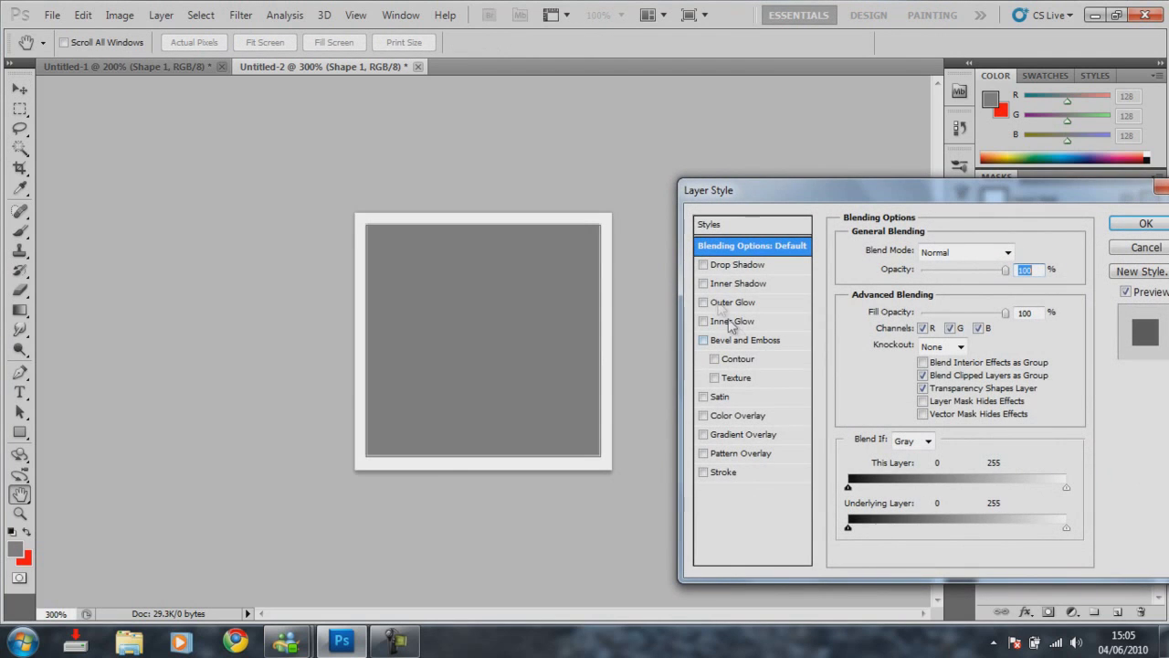
left_click(719, 306)
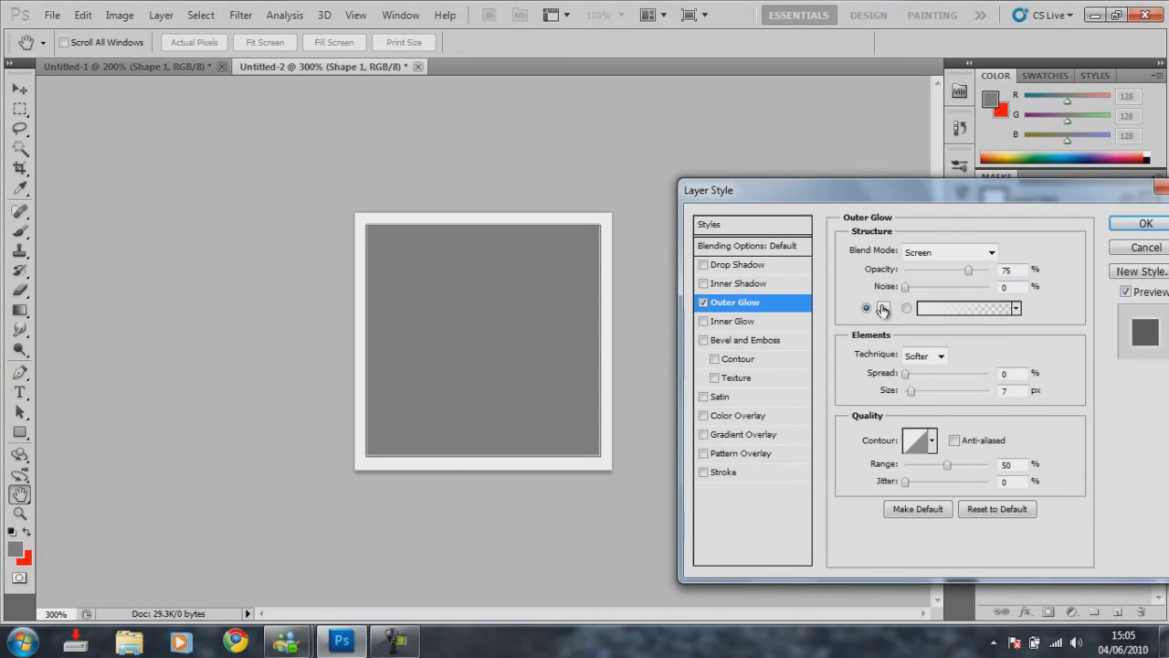
left_click(882, 306)
left_click_drag(809, 307, 603, 533)
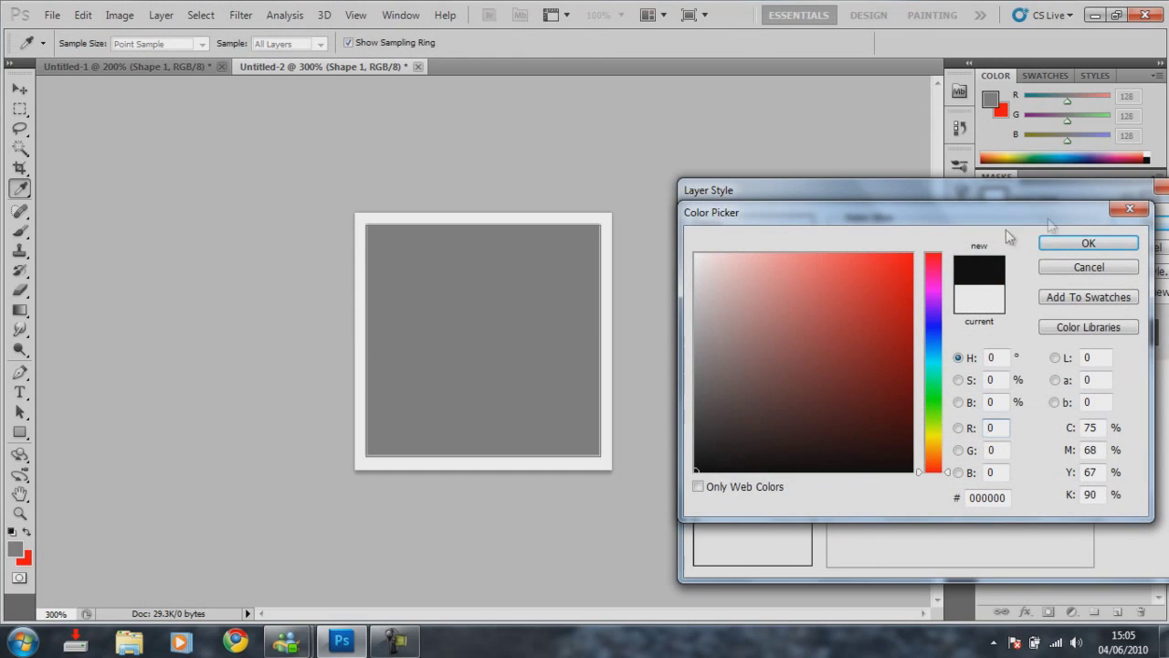
left_click(1070, 243)
left_click(991, 250)
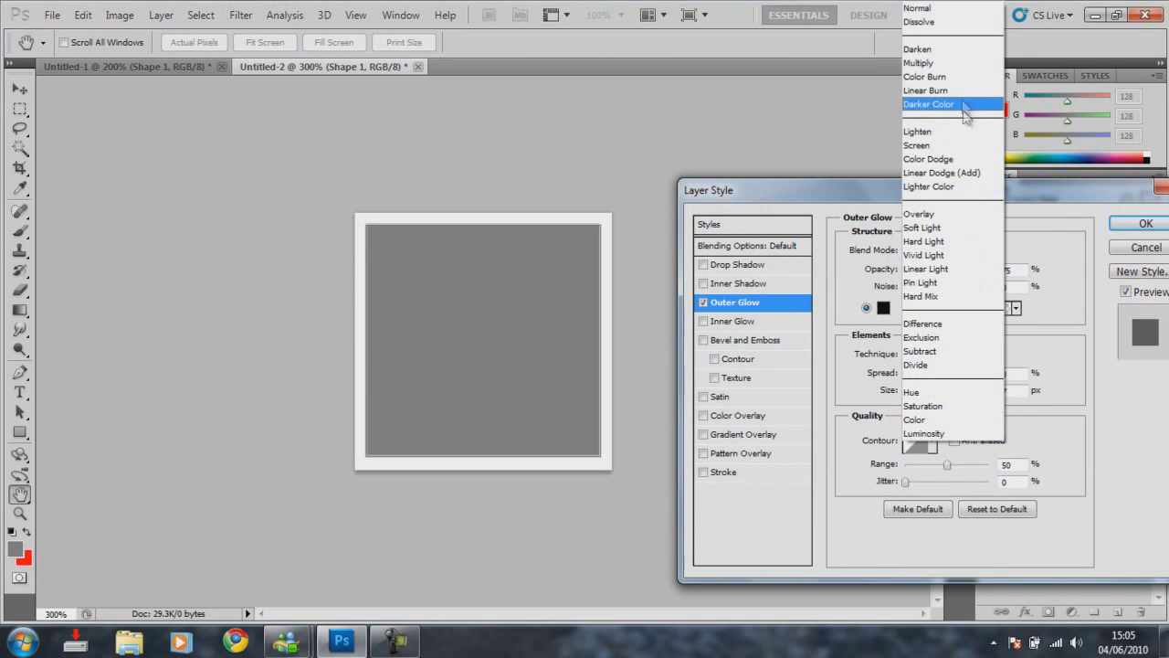
left_click(921, 8)
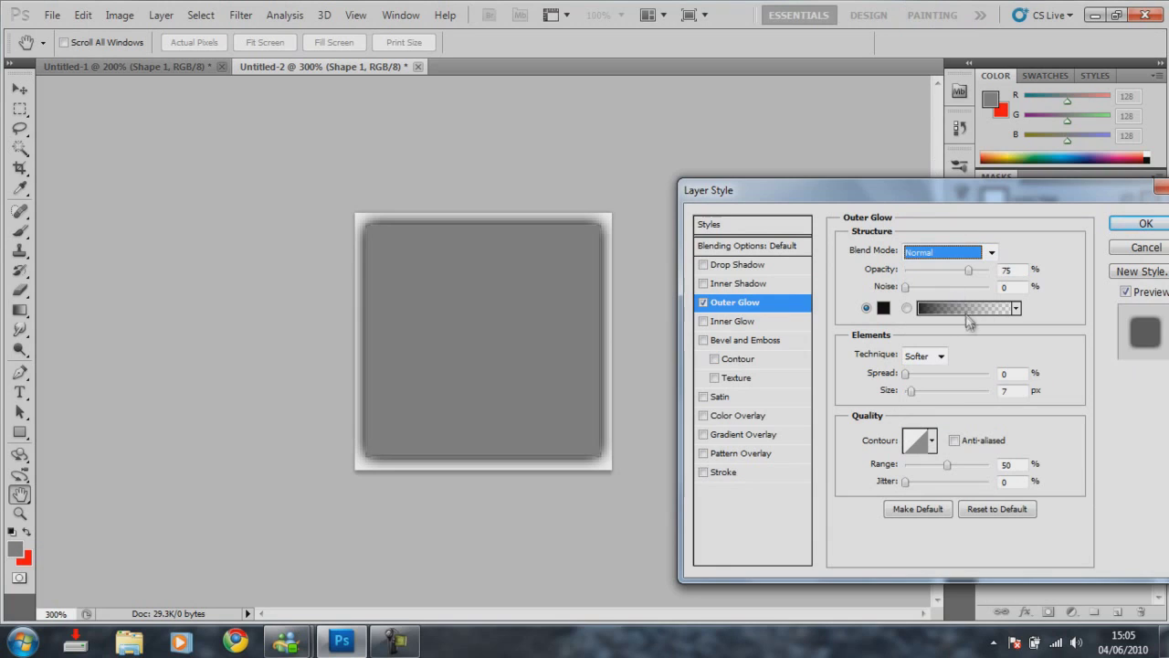
Set the glow to 100% opacity, a different contour, and 5 px size, then apply.
left_click_drag(968, 270, 1013, 266)
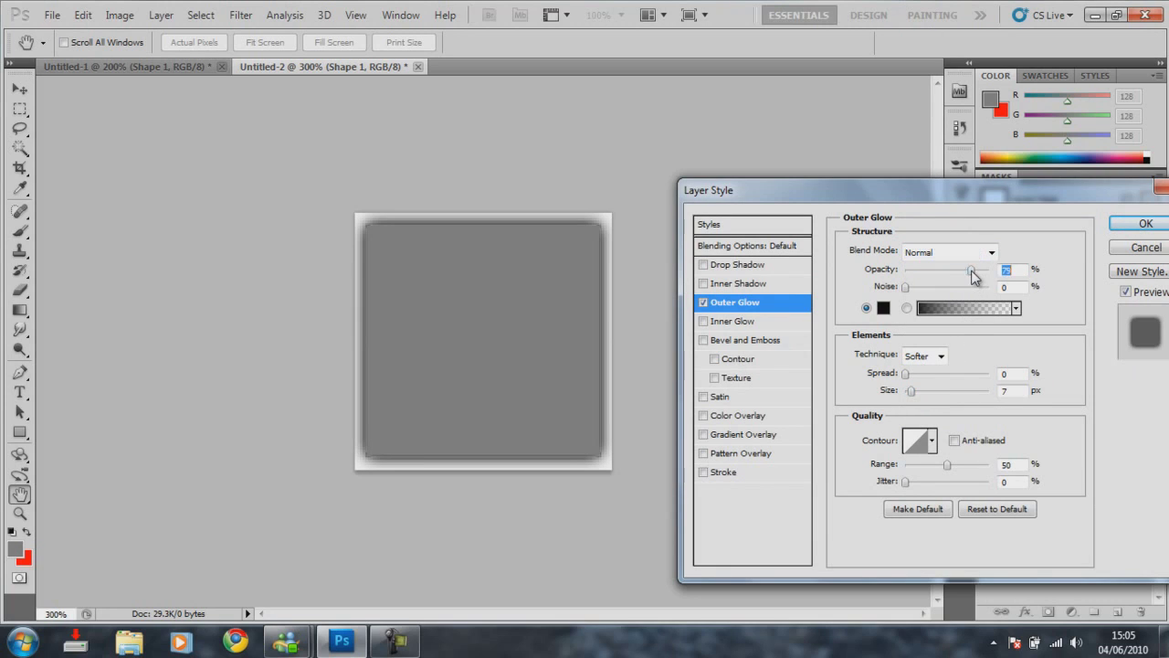
left_click(931, 441)
left_click(968, 479)
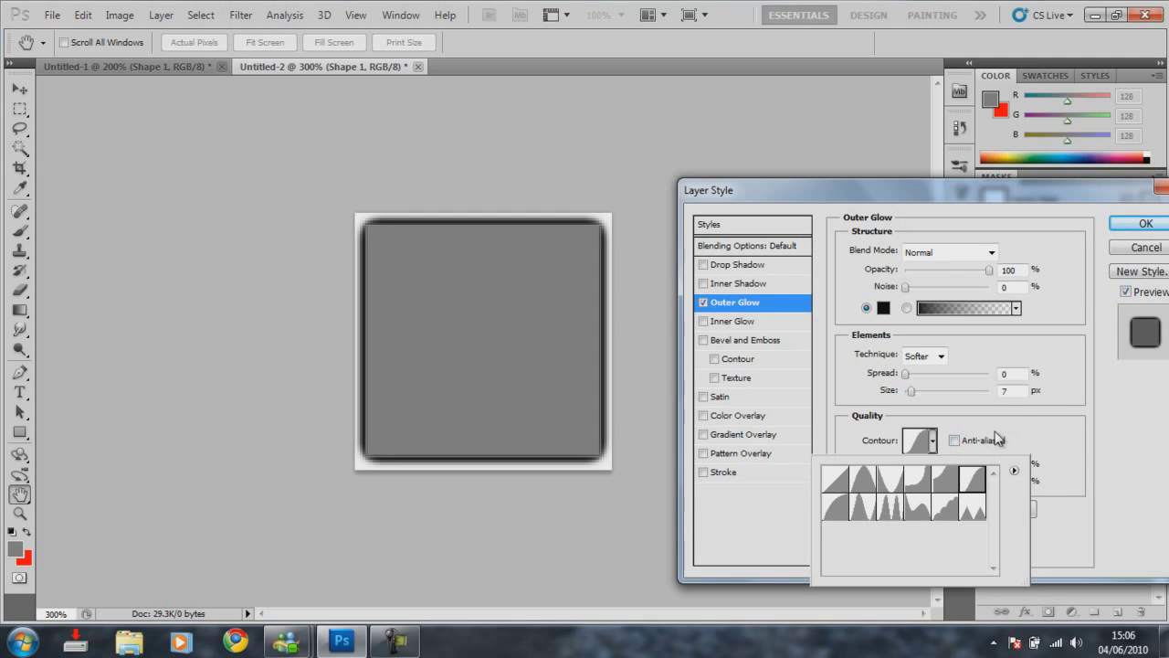
left_click(985, 454)
left_click_drag(911, 390, 909, 390)
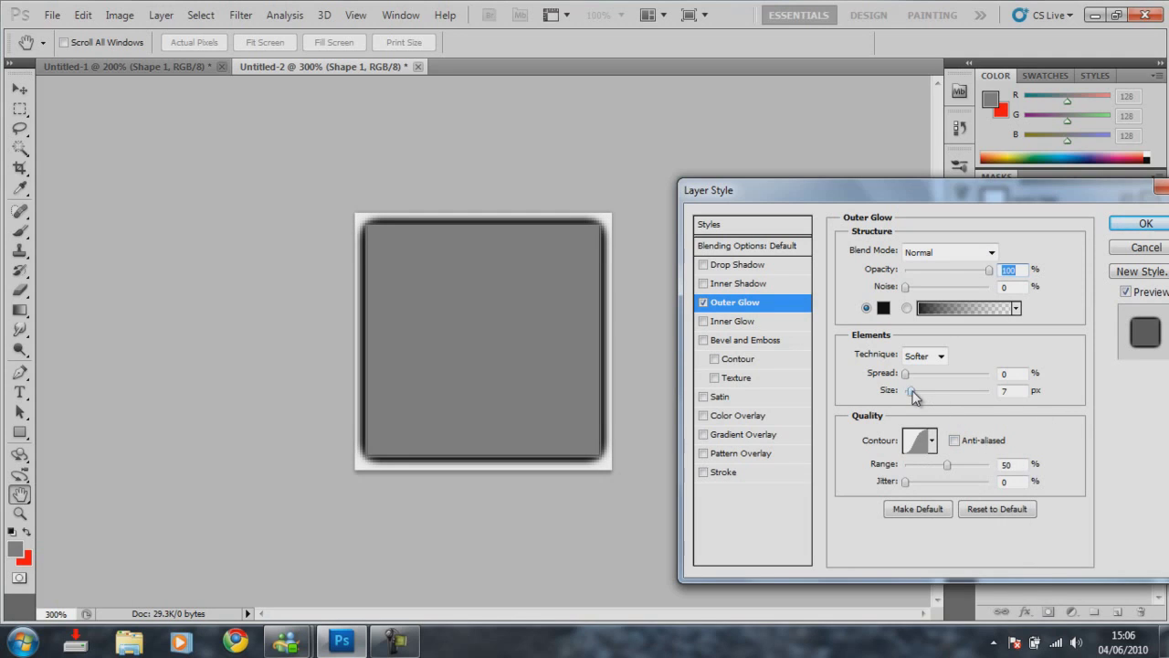
left_click(1144, 229)
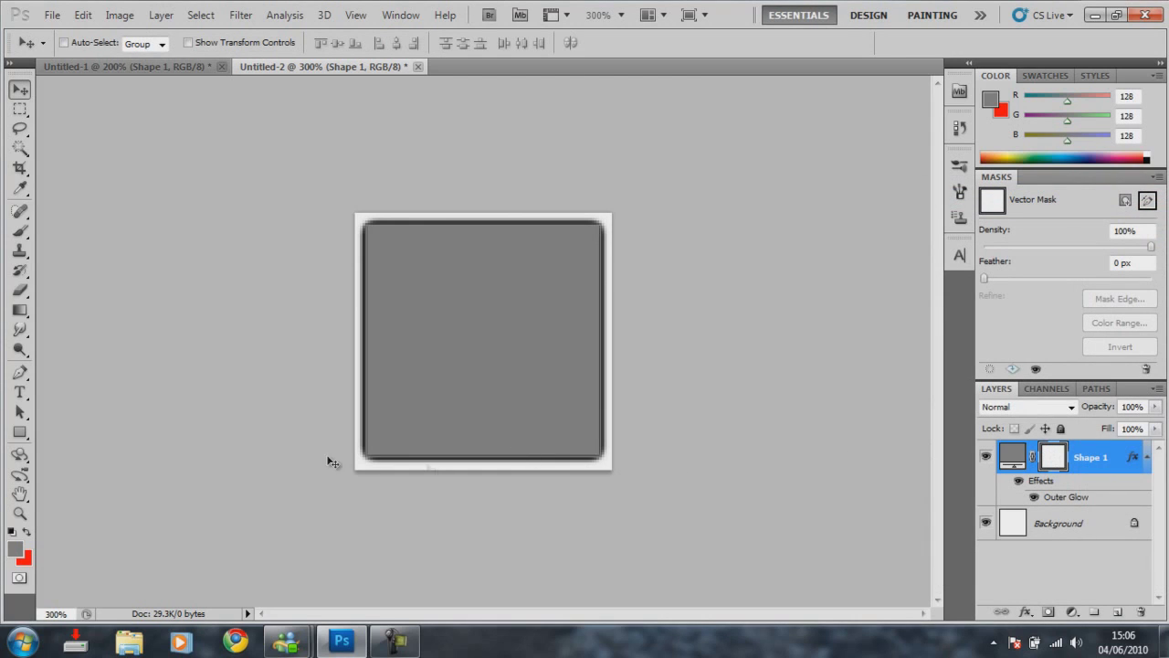
left_click(20, 393)
Add an S text layer and move it onto the grey square.
left_click(177, 319)
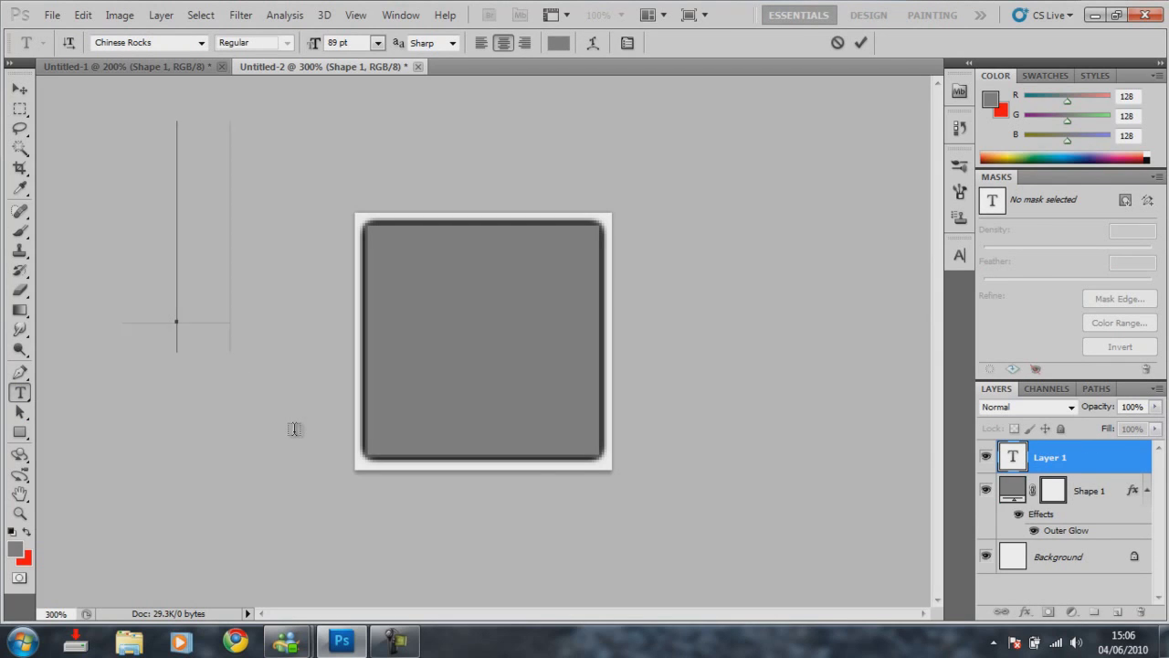
type("A")
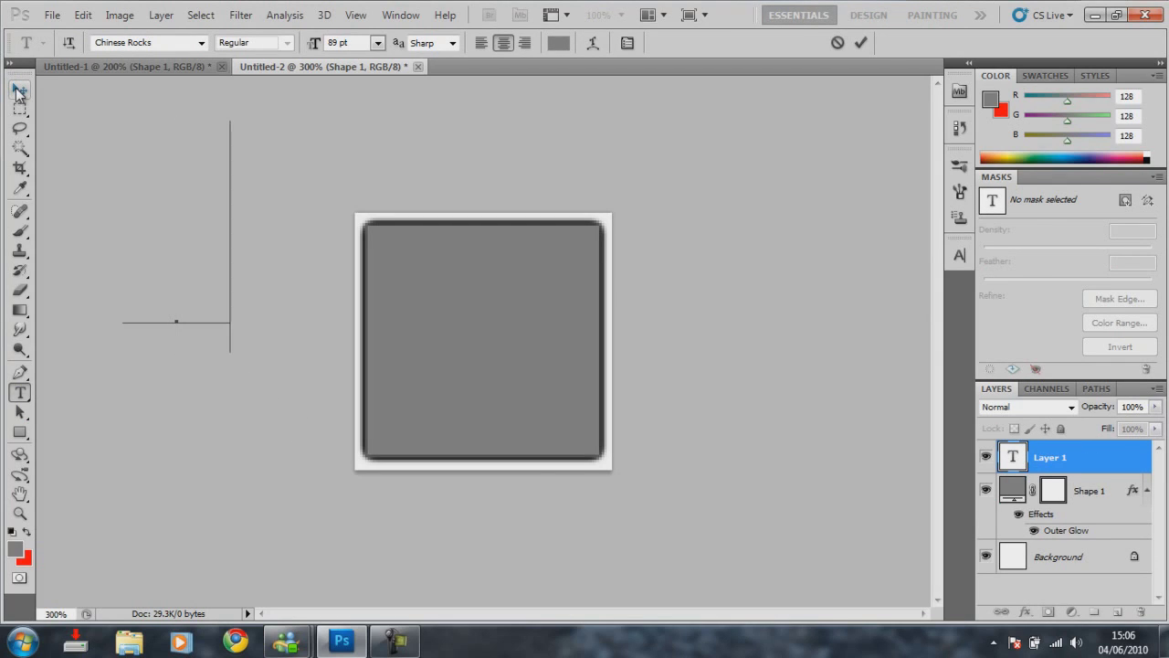
left_click(22, 89)
left_click_drag(274, 292, 455, 307)
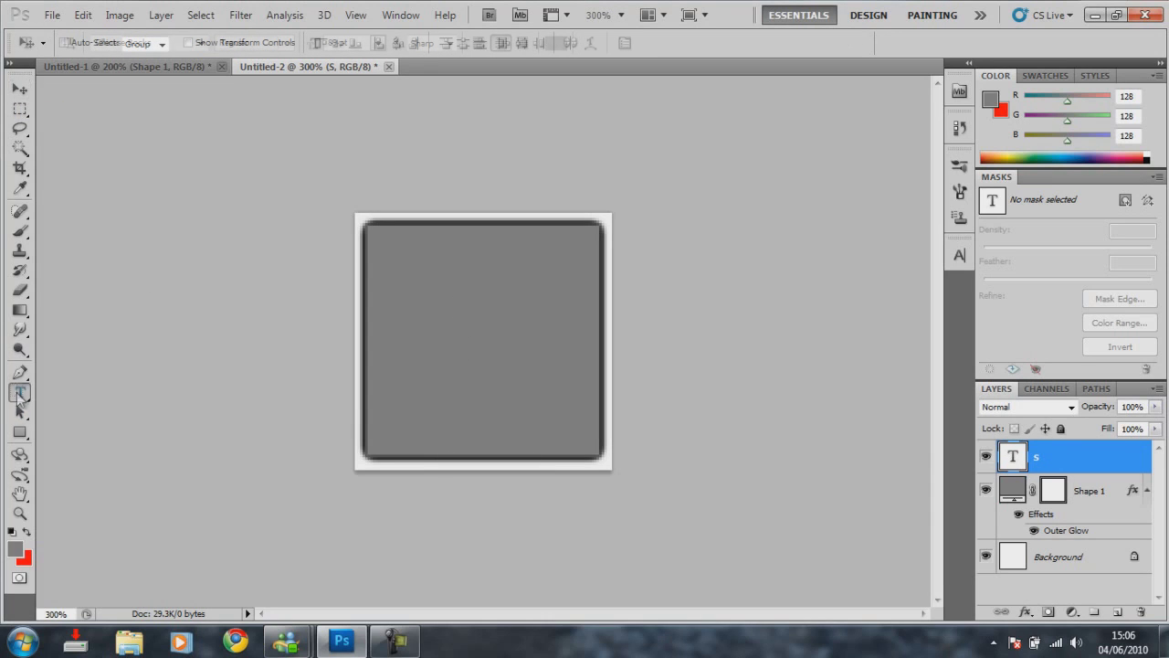
Make the Chinese Rocks S white and nudge it slightly down and right.
left_click(20, 391)
left_click(469, 347)
key("ctrl+a")
left_click(558, 43)
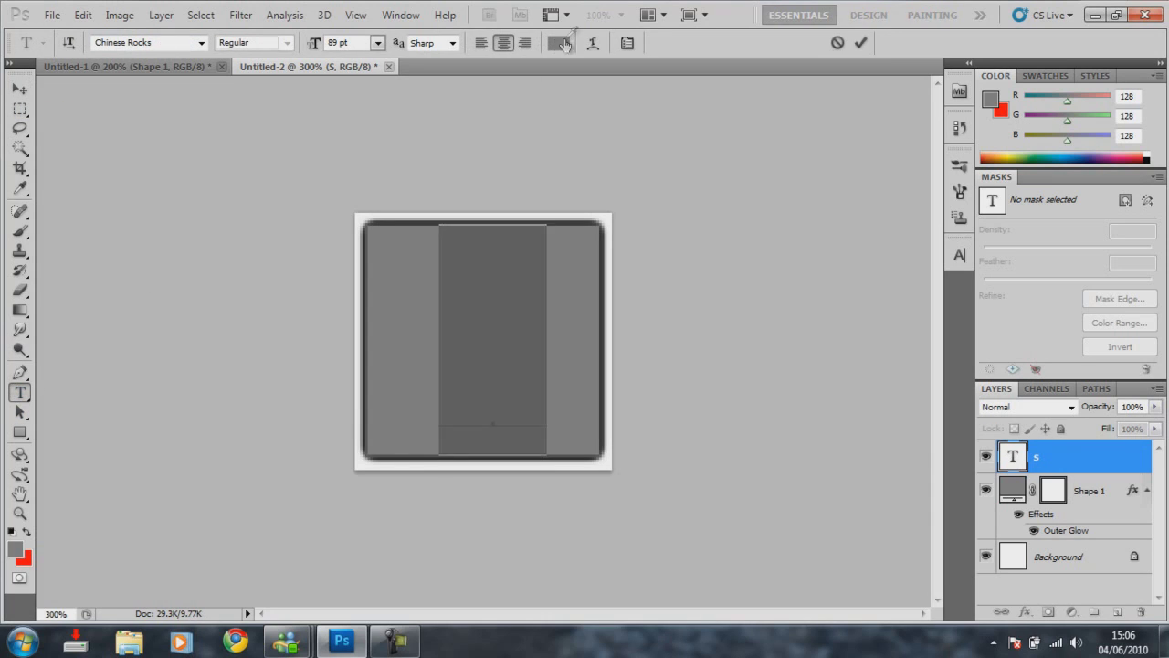
type("100")
key("Tab")
left_click(1087, 245)
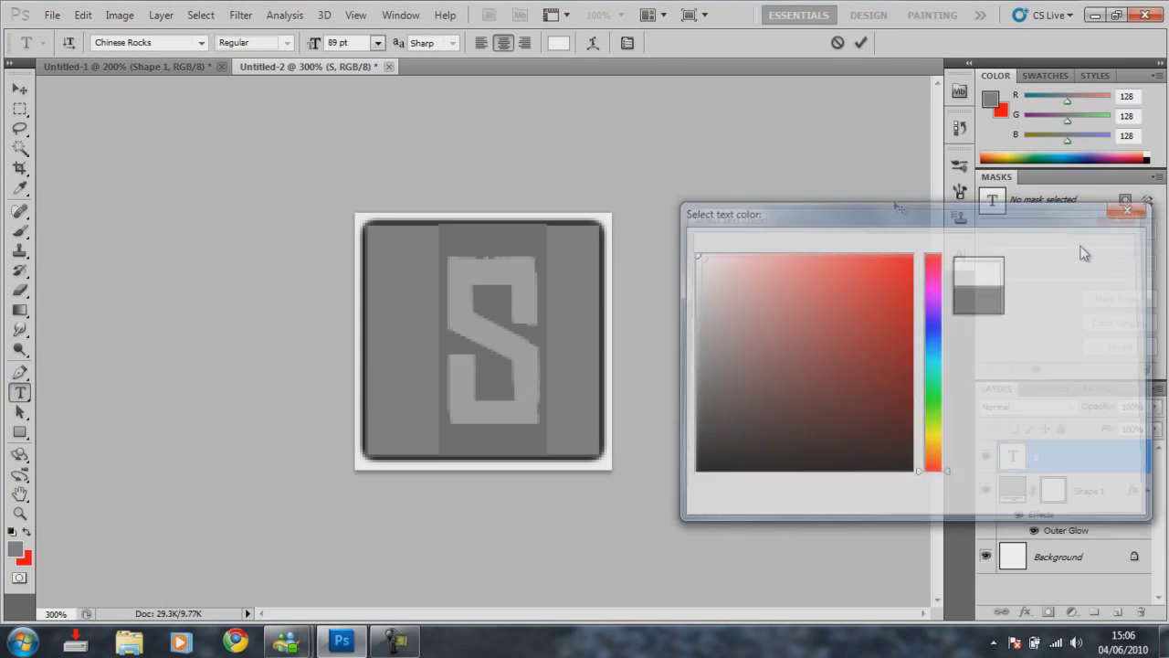
left_click(20, 89)
left_click_drag(481, 306, 484, 318)
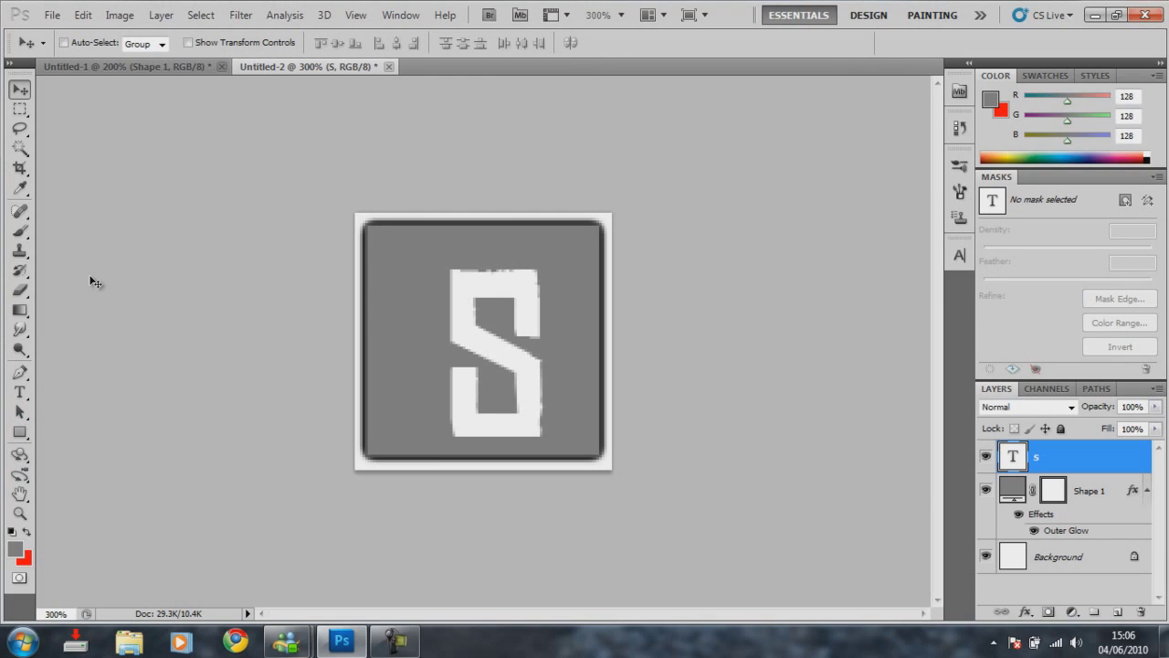
key("ctrl+t")
Rotate the S about 27° clockwise and push it past the square's lower-right edge.
left_click_drag(398, 291, 426, 244)
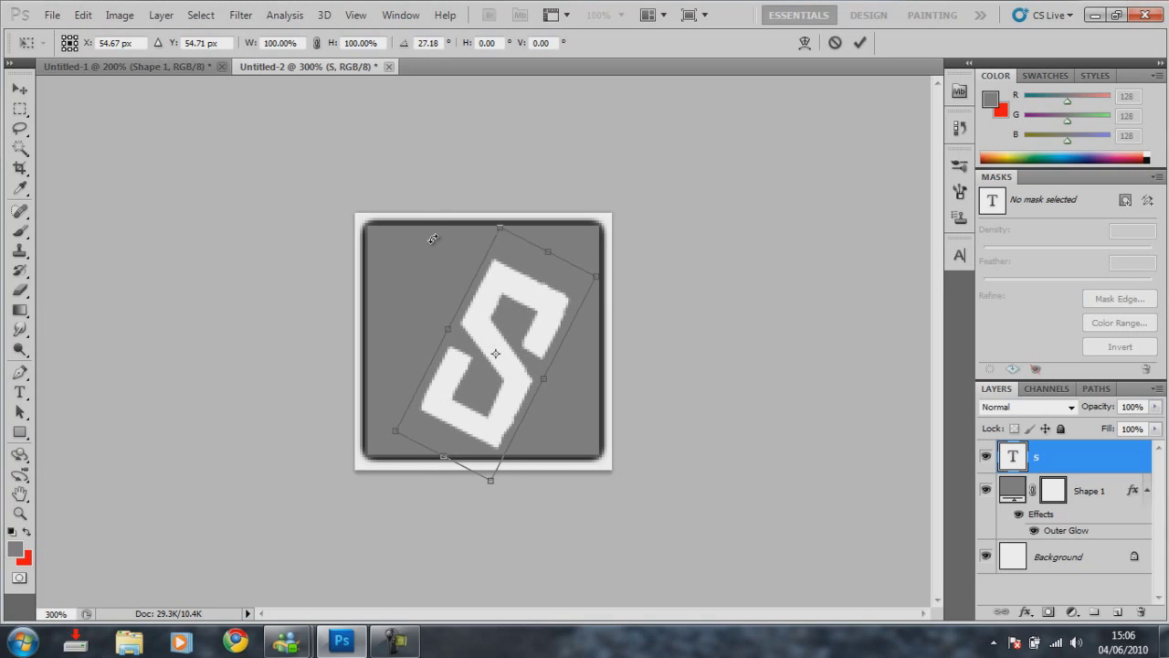
left_click_drag(426, 244, 442, 235)
double_click(471, 304)
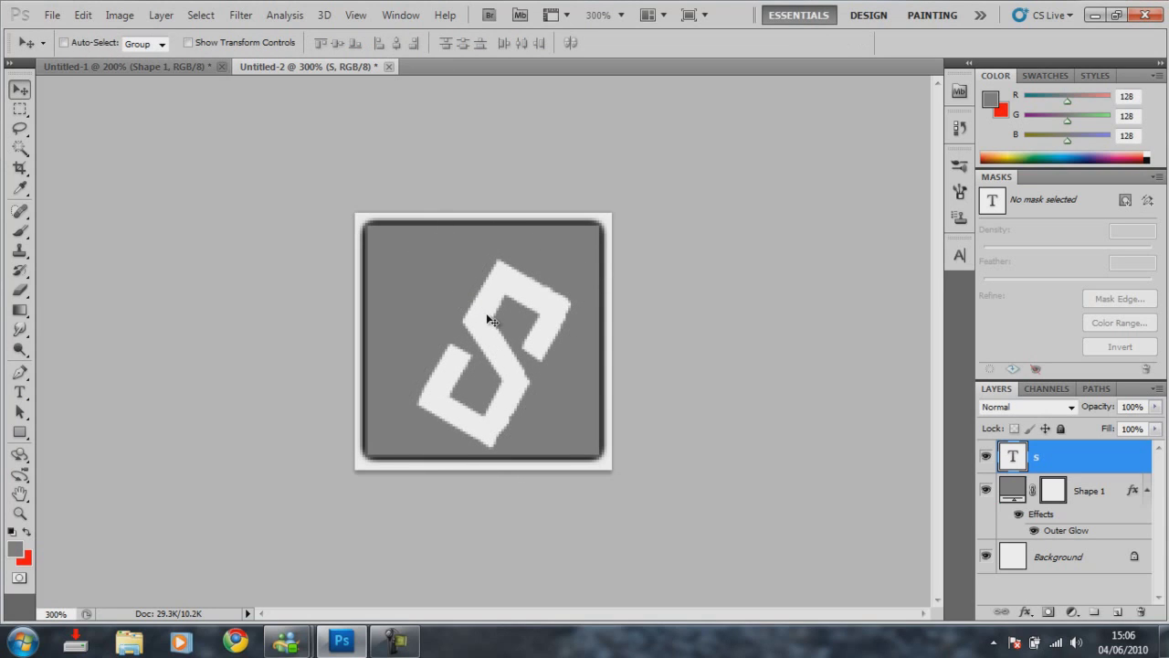
left_click_drag(490, 320, 532, 338)
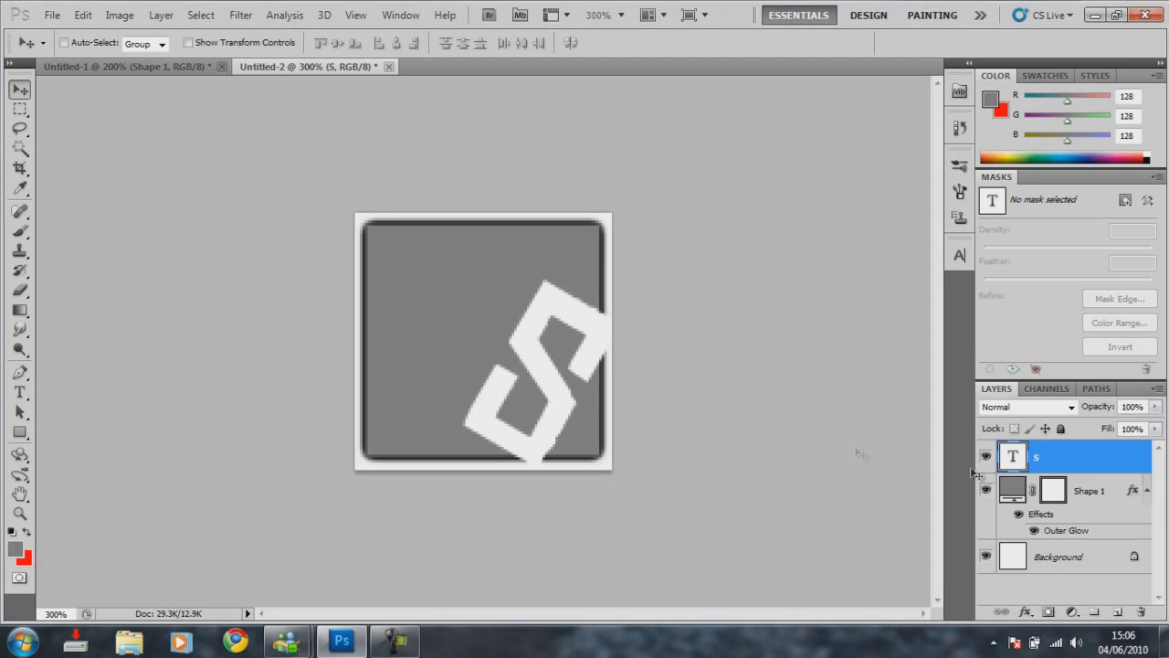
Rasterize the Shape 1 layer, then reselect the S text layer.
left_click(1096, 491)
right_click(1108, 493)
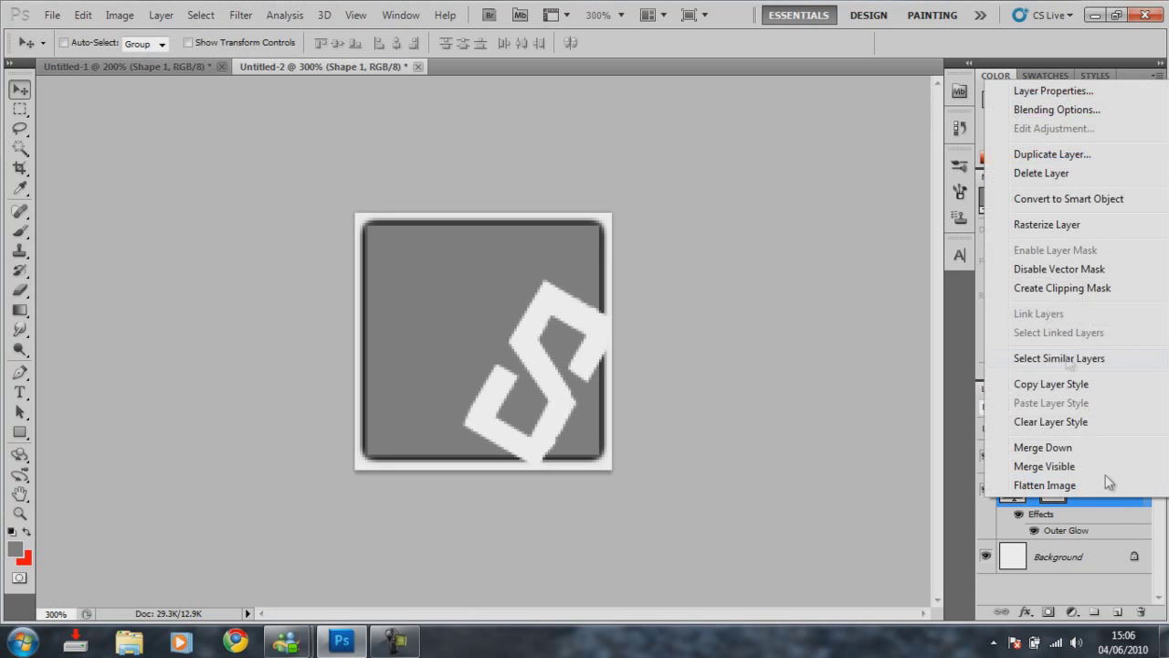
left_click(1031, 229)
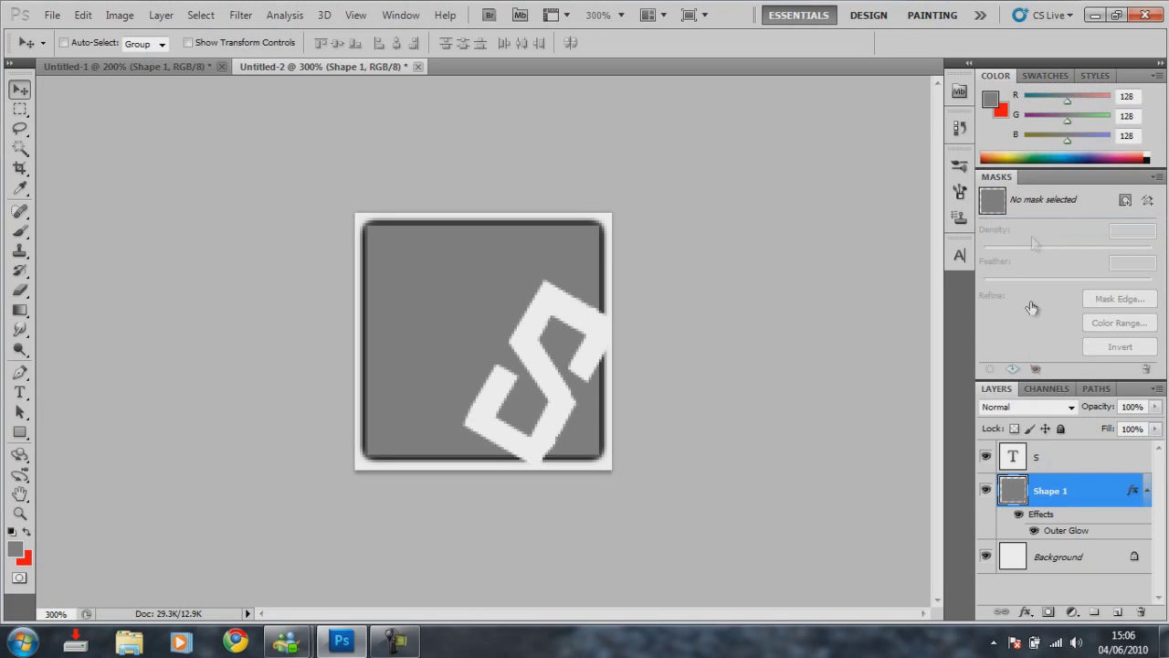
left_click(1042, 467)
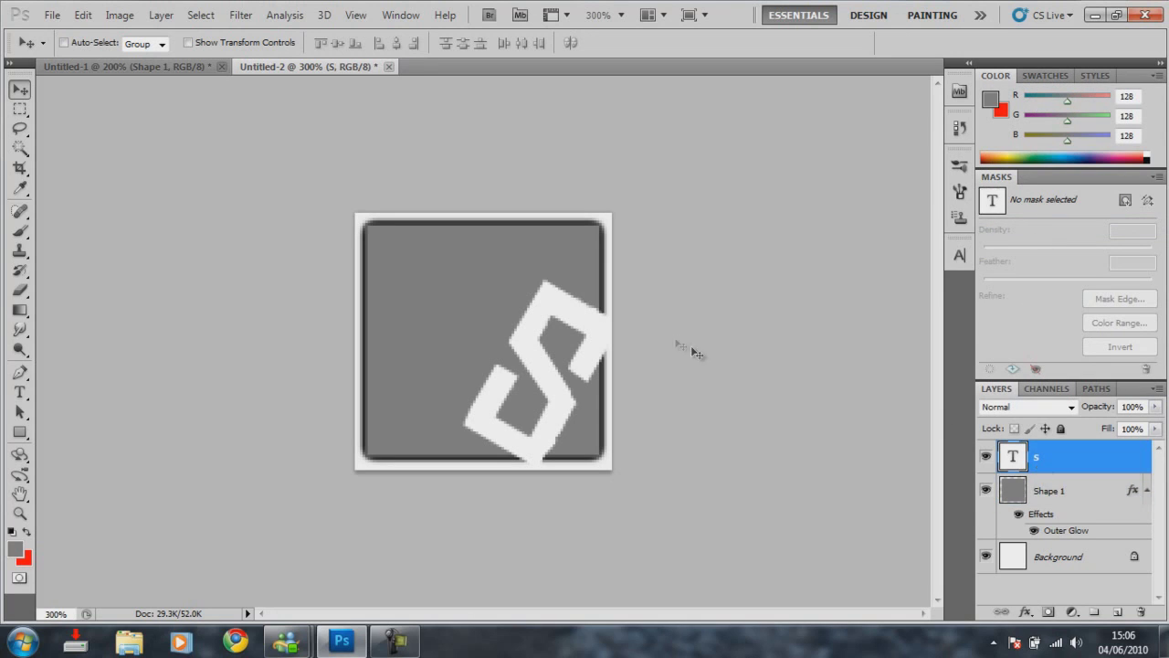
left_click(24, 153)
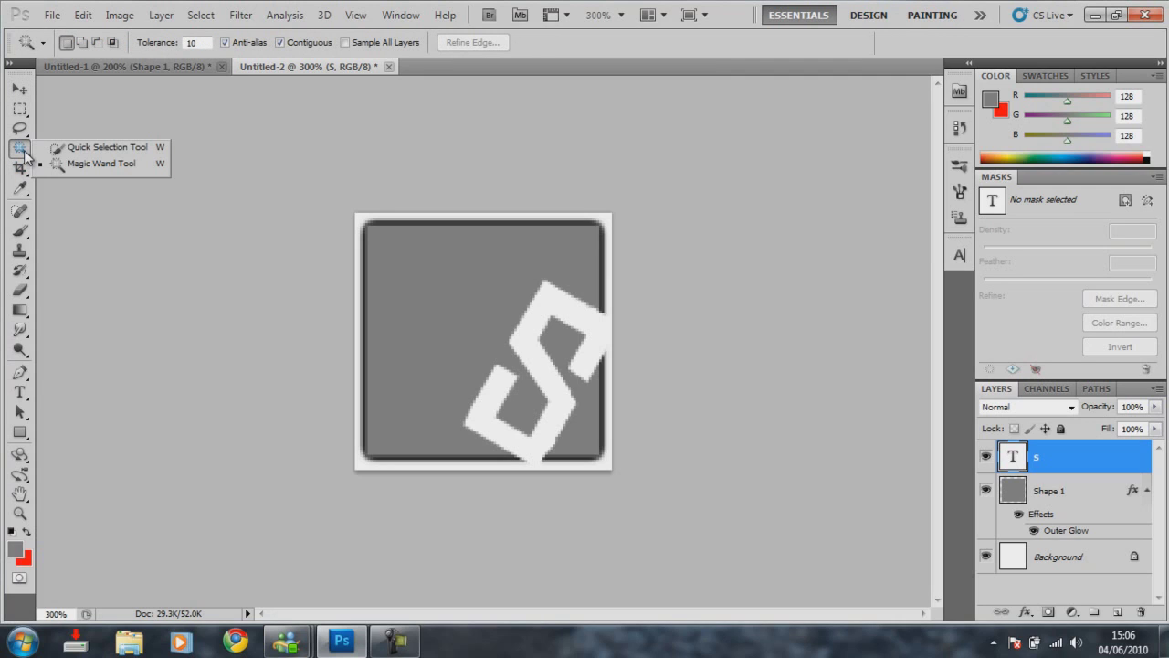
Magic-wand select the white S and delete that area from Shape 1.
left_click(24, 154)
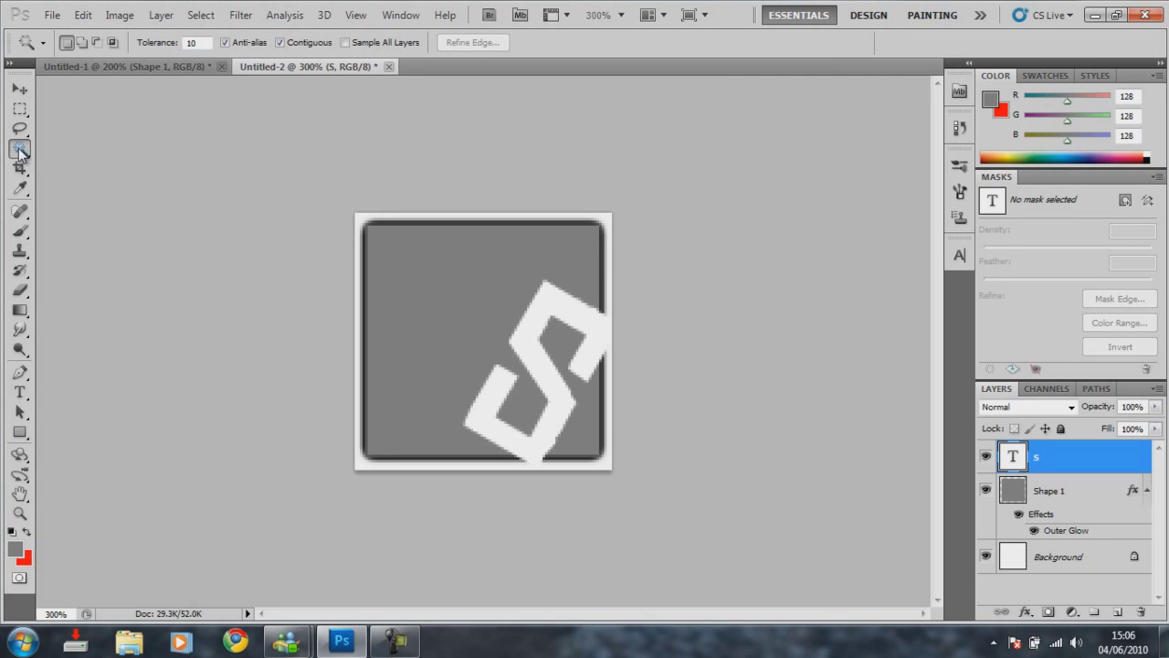
left_click(20, 153)
left_click(64, 166)
left_click(579, 325)
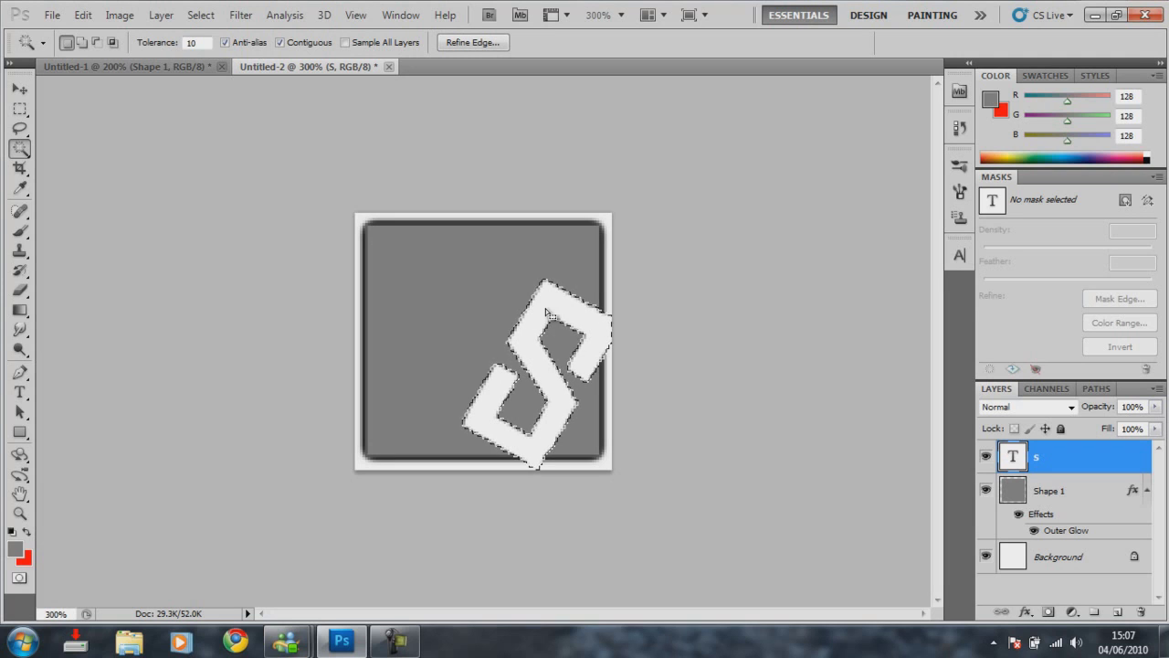
left_click(1066, 496)
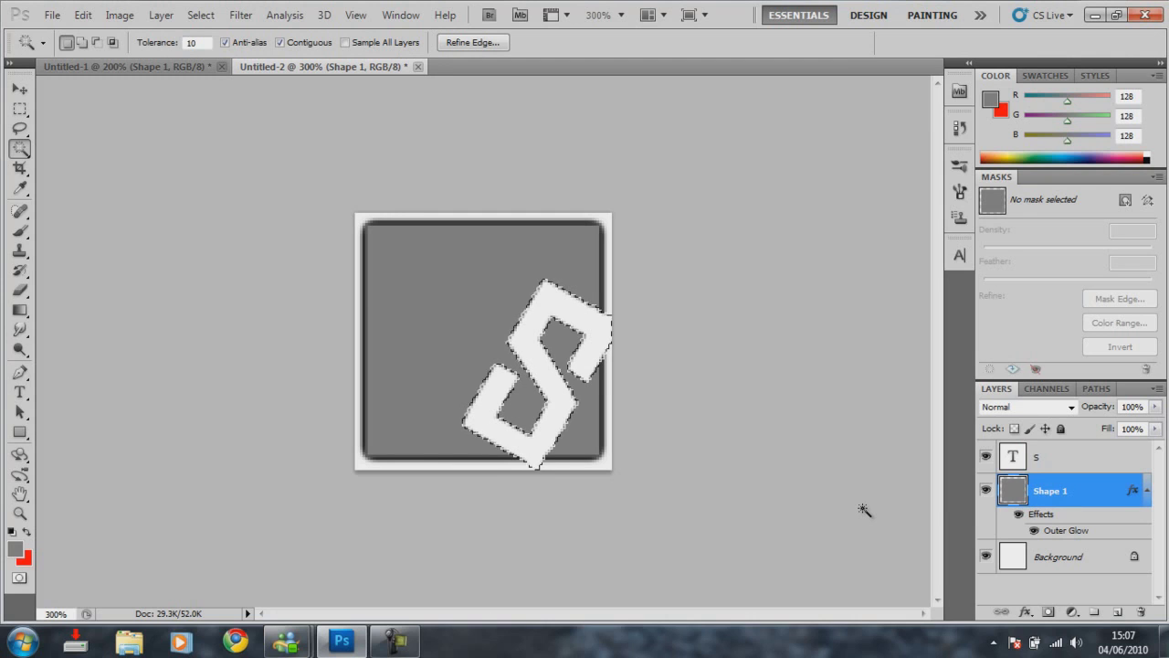
key("Delete")
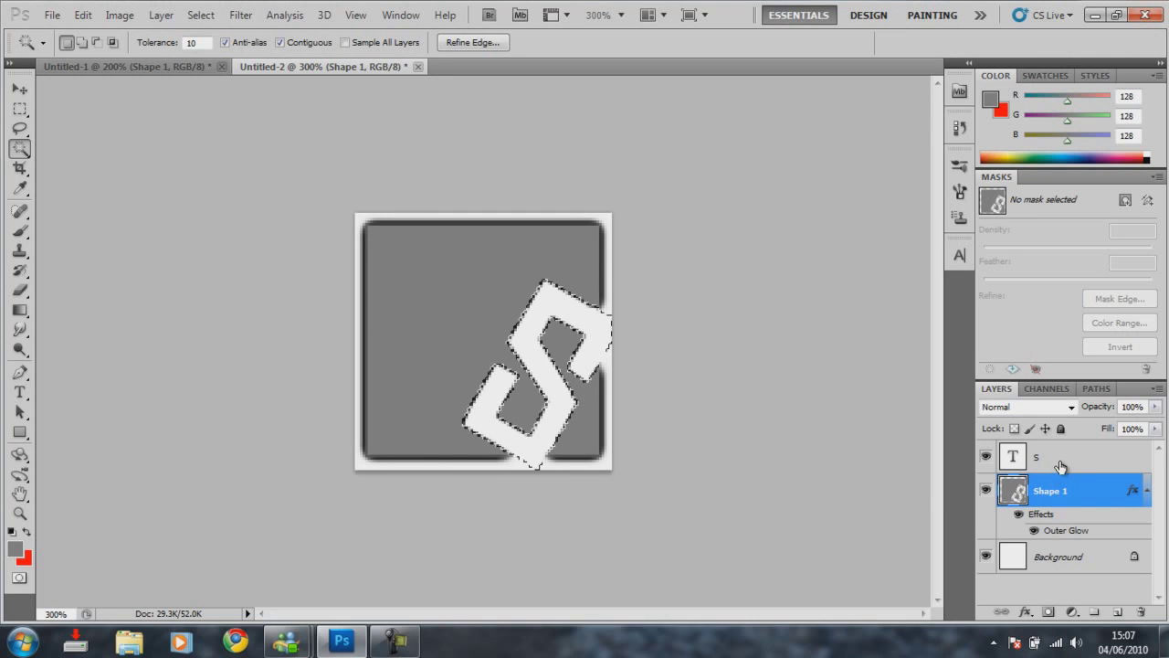
Delete the S text layer, confirming the deletion.
left_click(1059, 471)
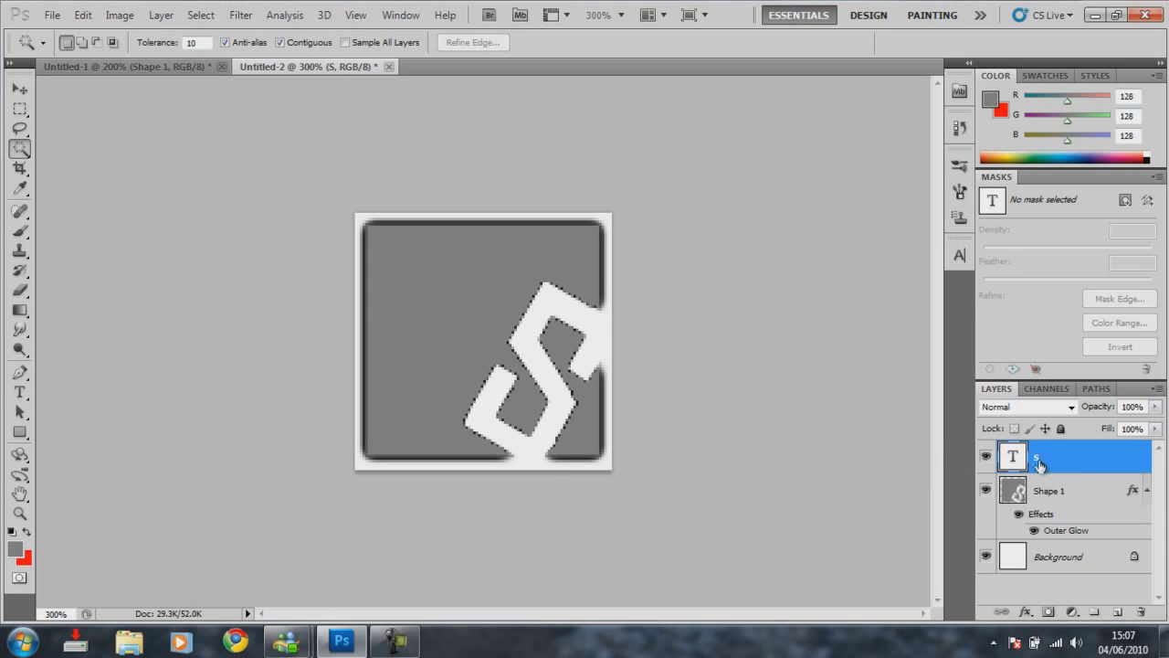
left_click(1140, 612)
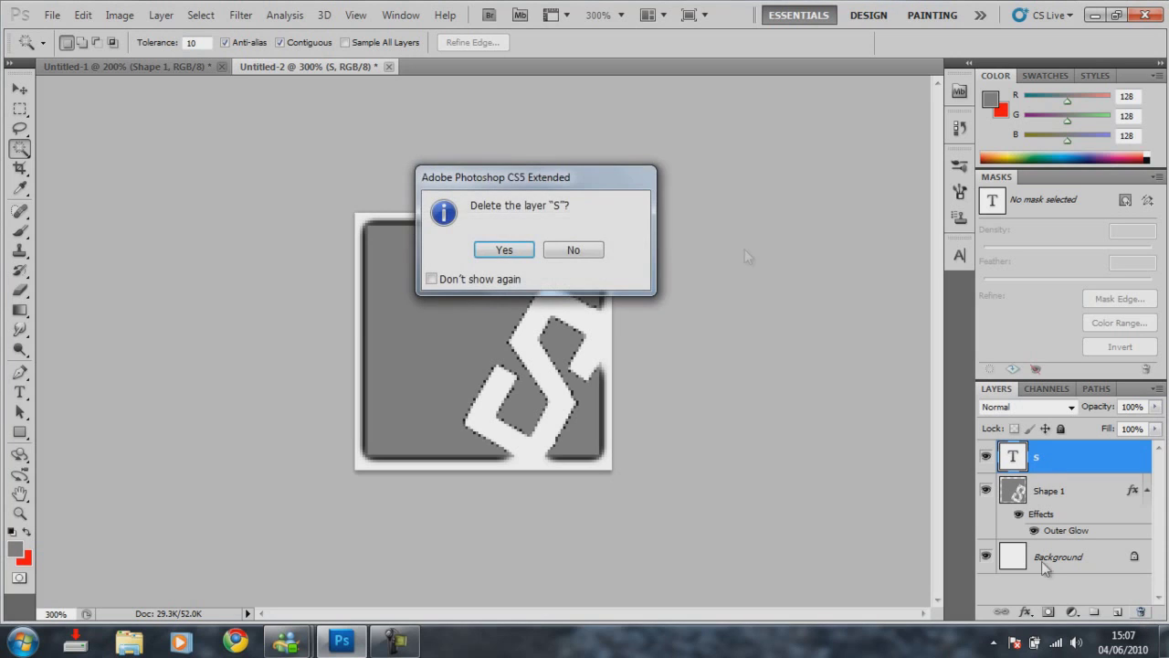
left_click(504, 252)
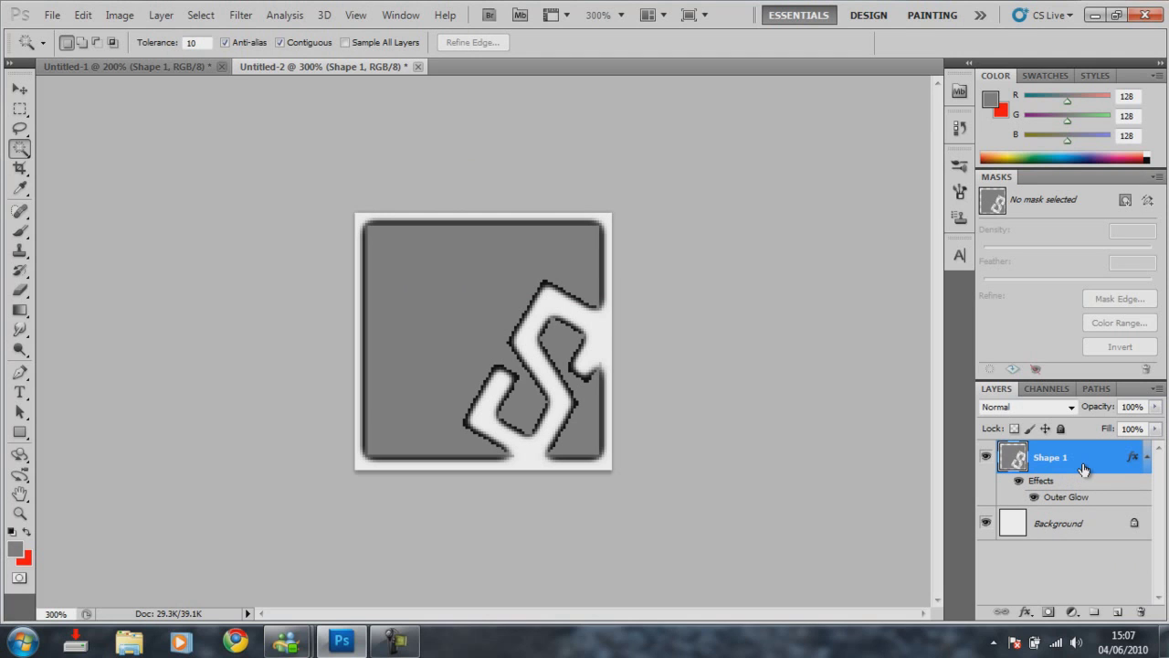
Add a Gradient Overlay to Shape 1 and set its left stop to dark navy.
double_click(1083, 468)
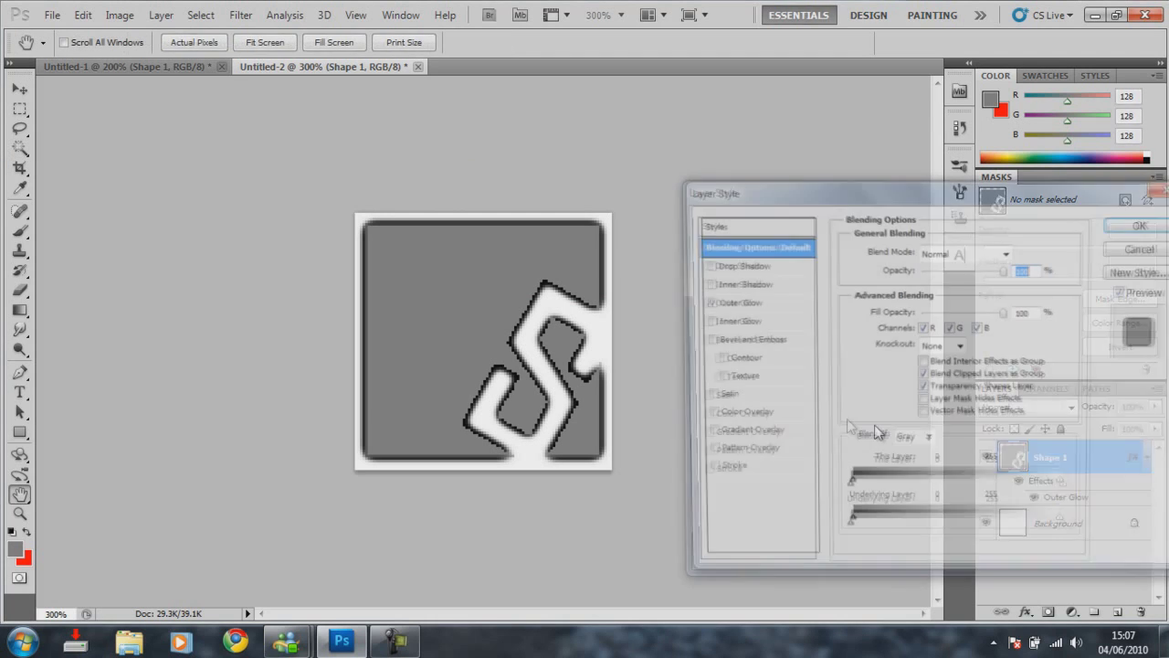
left_click(751, 434)
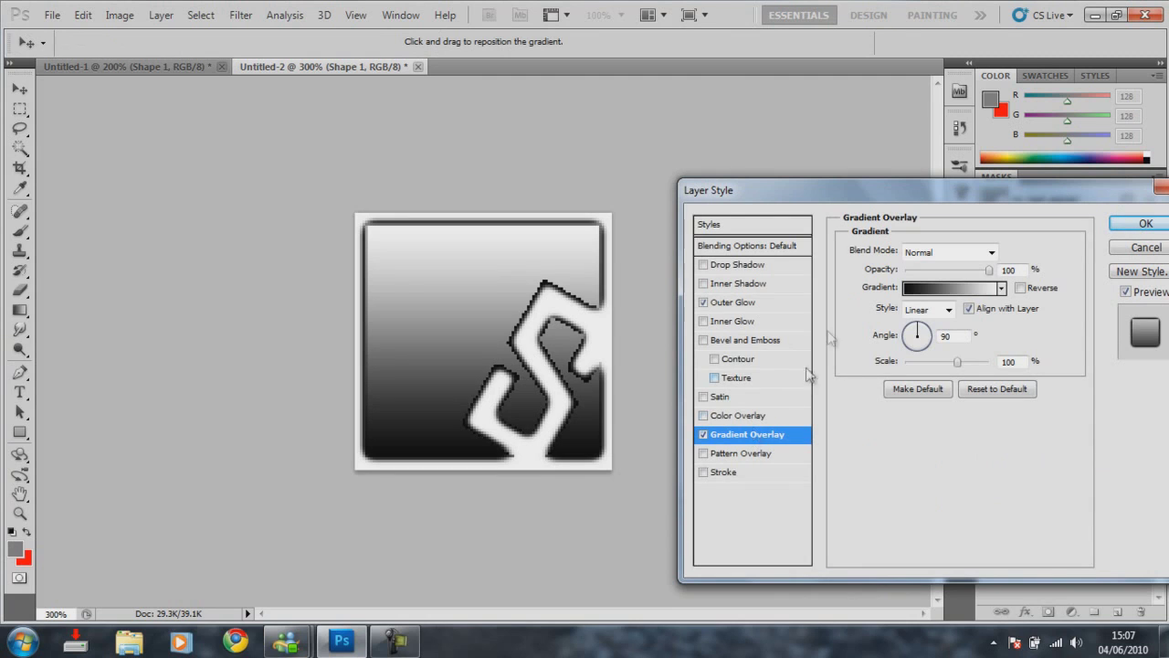
left_click(916, 290)
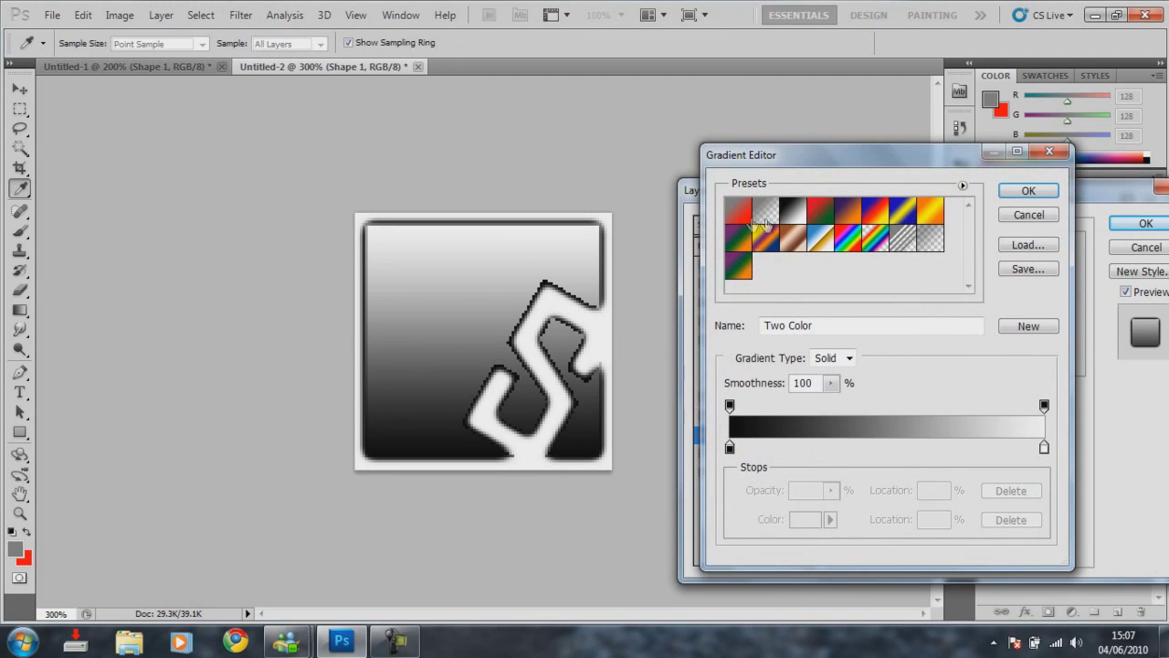
left_click(744, 219)
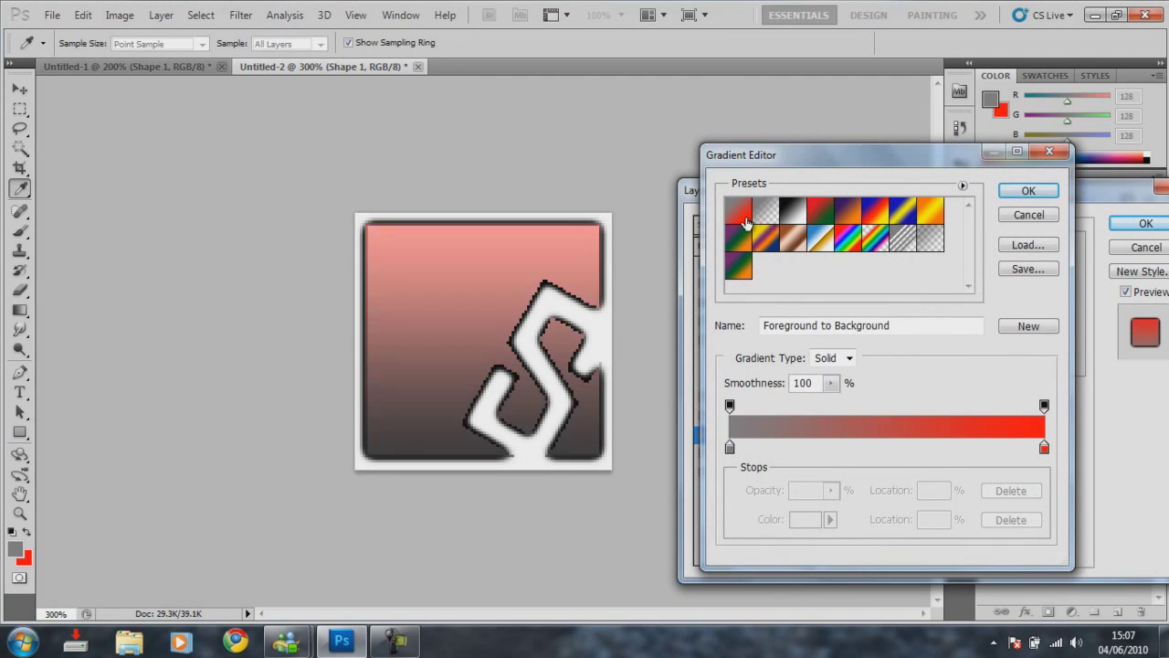
double_click(729, 446)
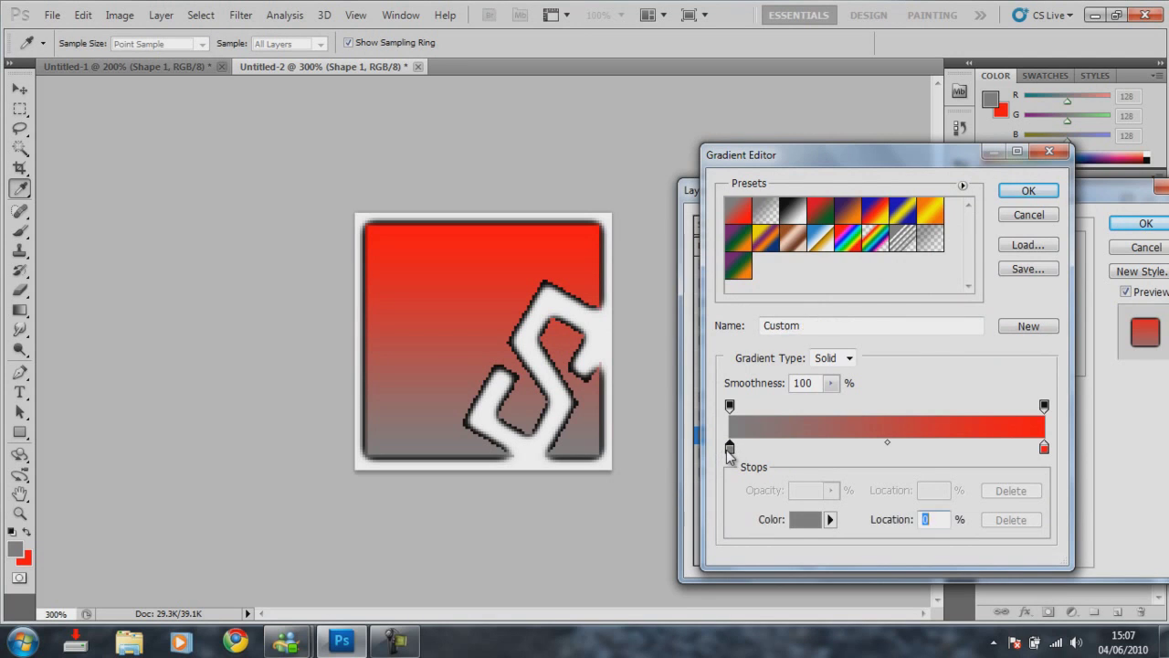
left_click(933, 366)
mouse_move(933, 365)
left_mouse_down()
mouse_move(934, 334)
mouse_move(900, 371)
left_mouse_up()
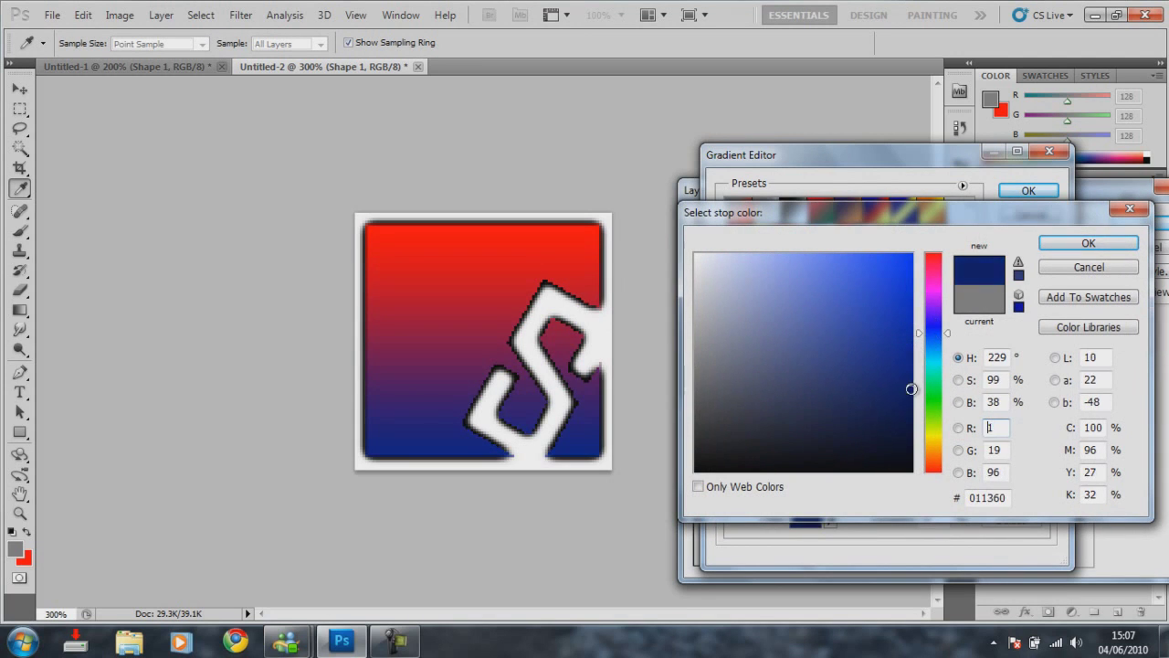
left_click(1069, 244)
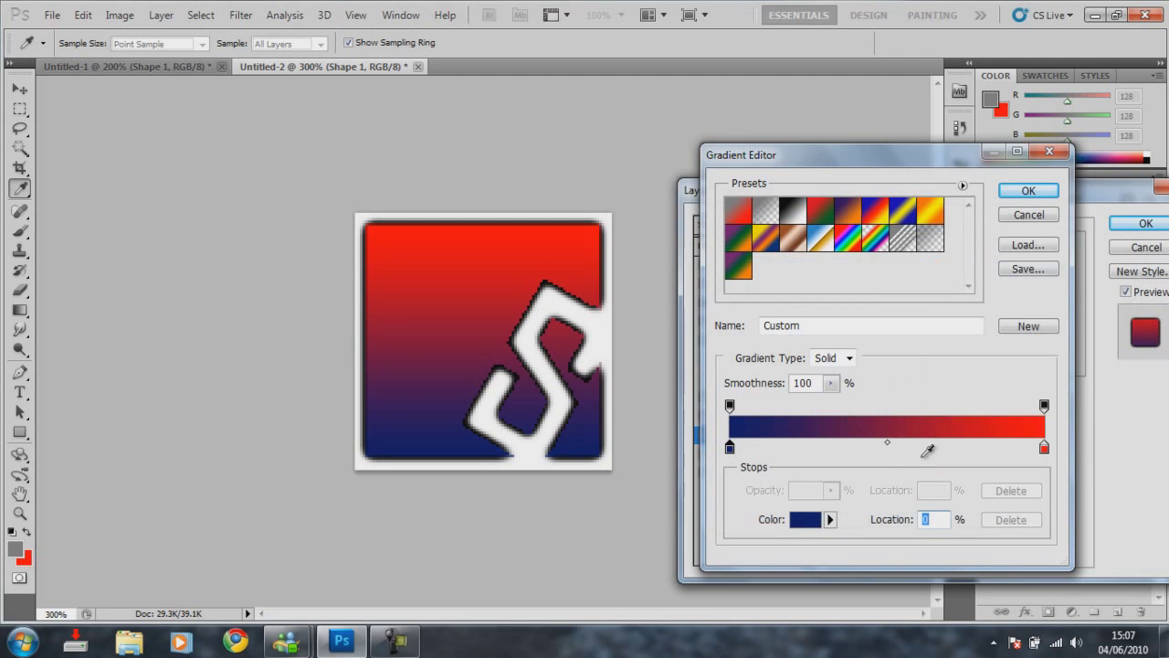
Set the gradient's right stop to bright blue and apply the overlay.
double_click(1044, 447)
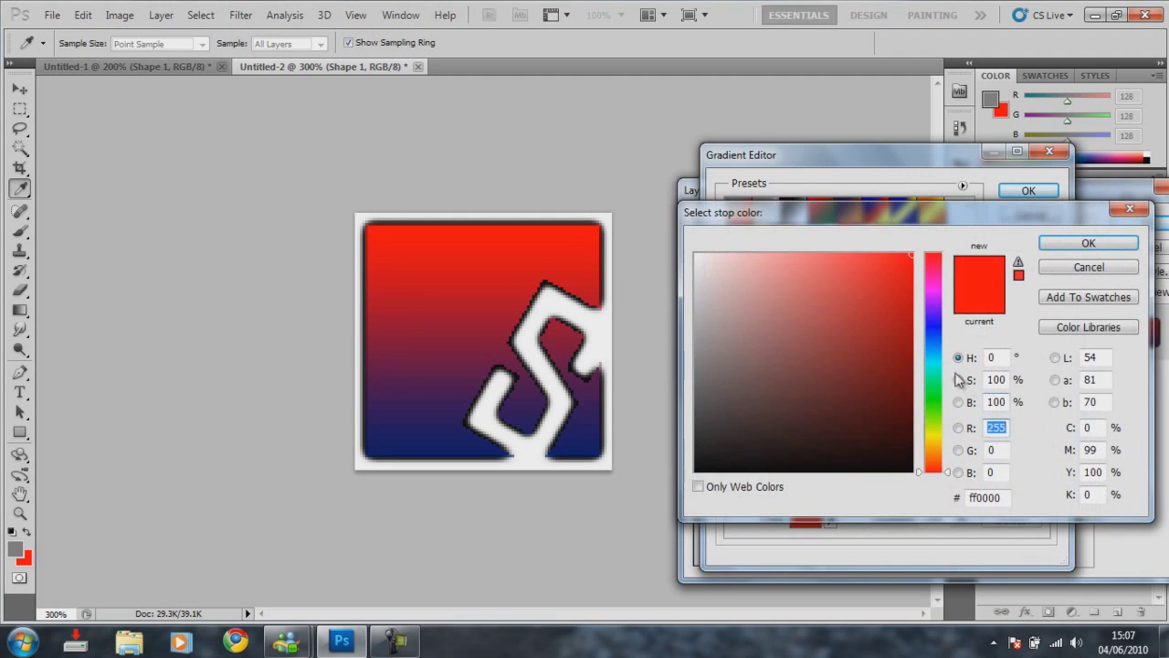
left_click(935, 332)
left_click(910, 315)
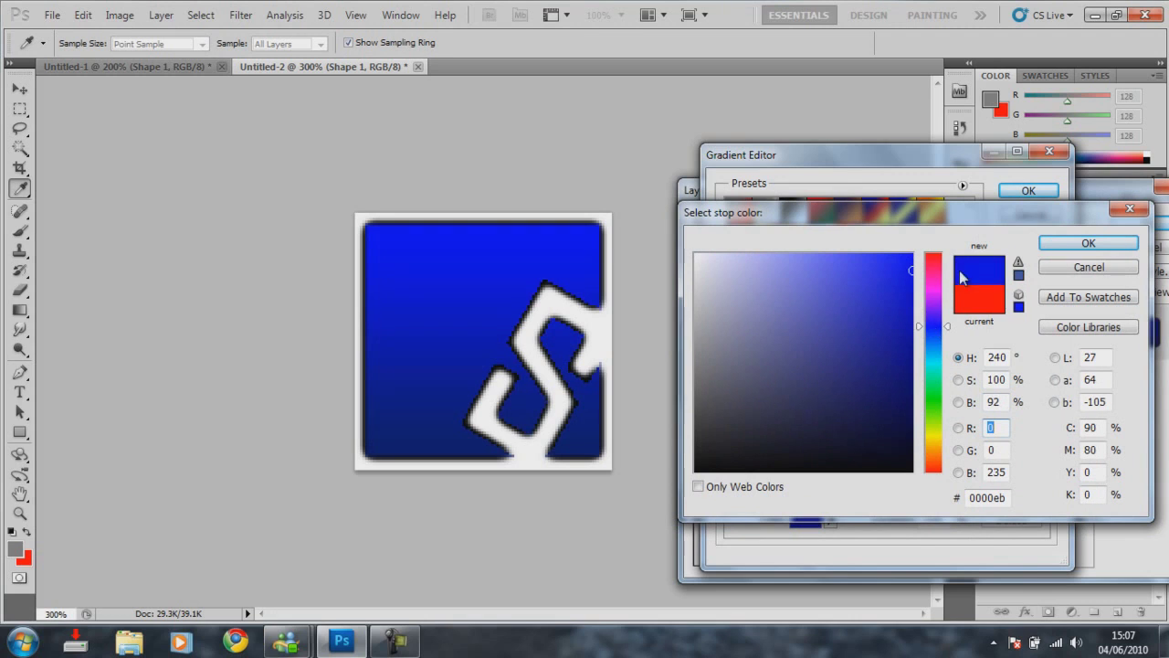
left_click(1050, 245)
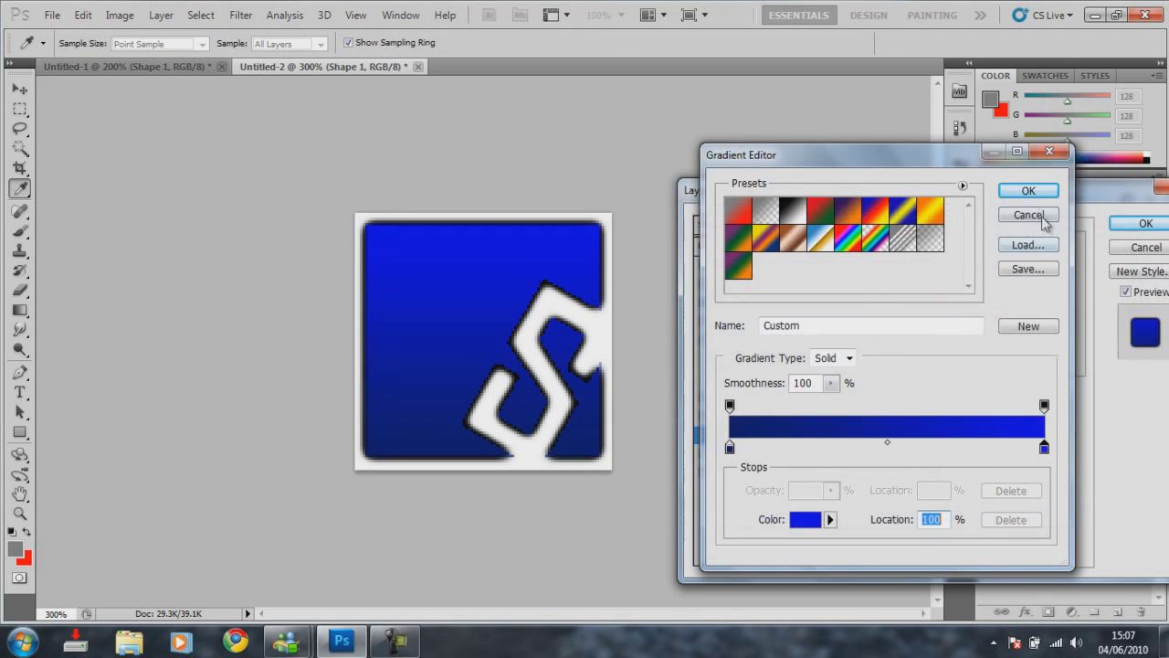
left_click(1029, 193)
left_click(1145, 223)
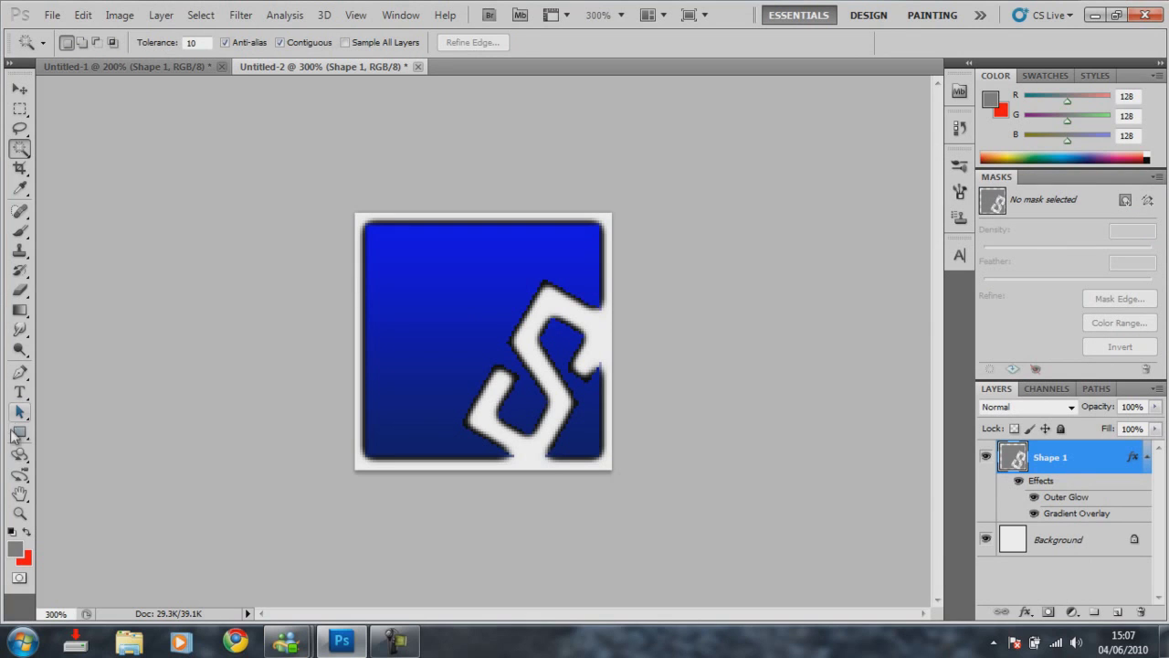
left_click_drag(20, 431, 50, 464)
Draw a large white ellipse over the top of the icon.
left_click(48, 463)
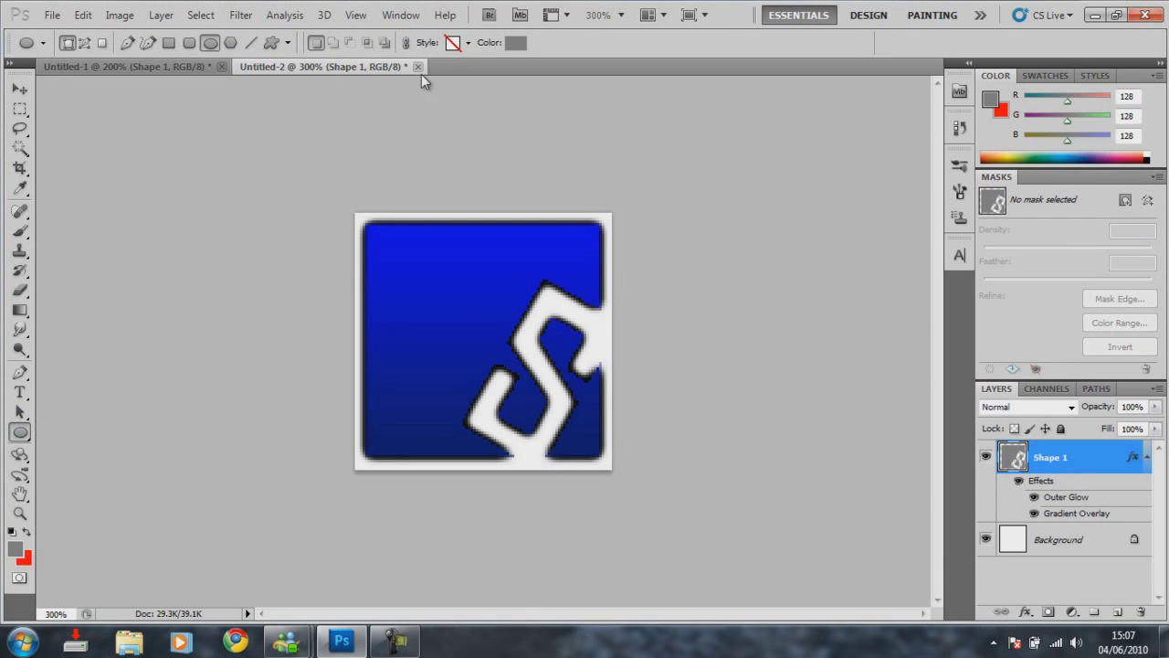
left_click(515, 42)
left_click_drag(718, 274, 665, 229)
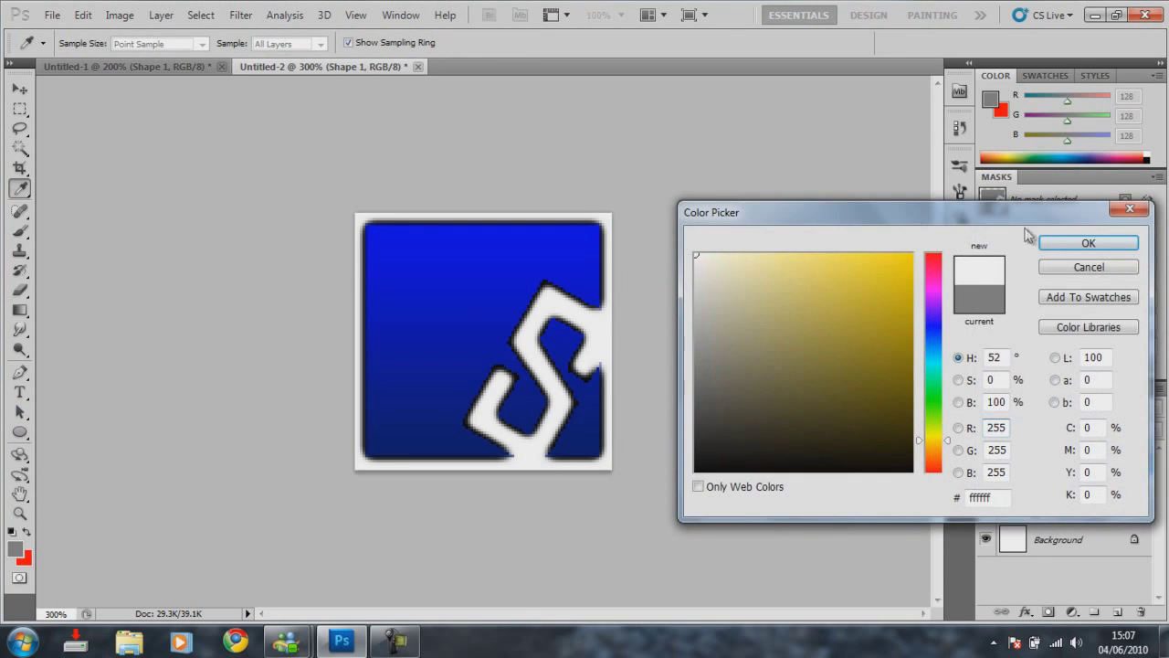
left_click(1088, 242)
left_click_drag(153, 131, 618, 358)
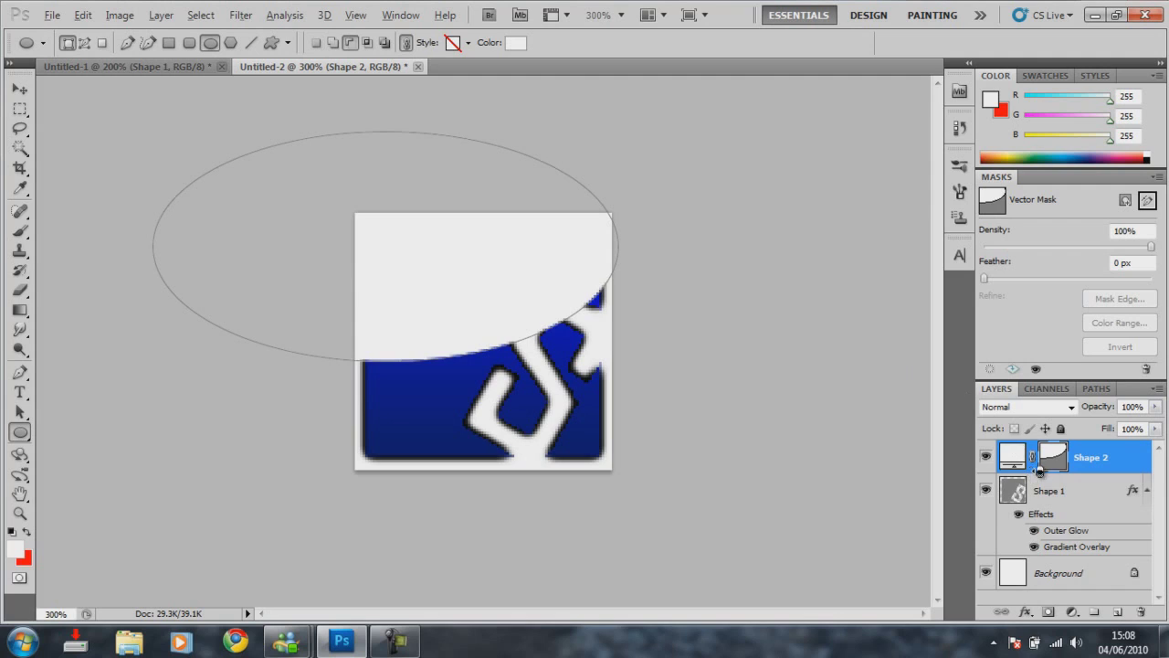
Clip the ellipse to Shape 1 and hide Shape 1's gradient overlay.
left_click(1039, 470, "alt")
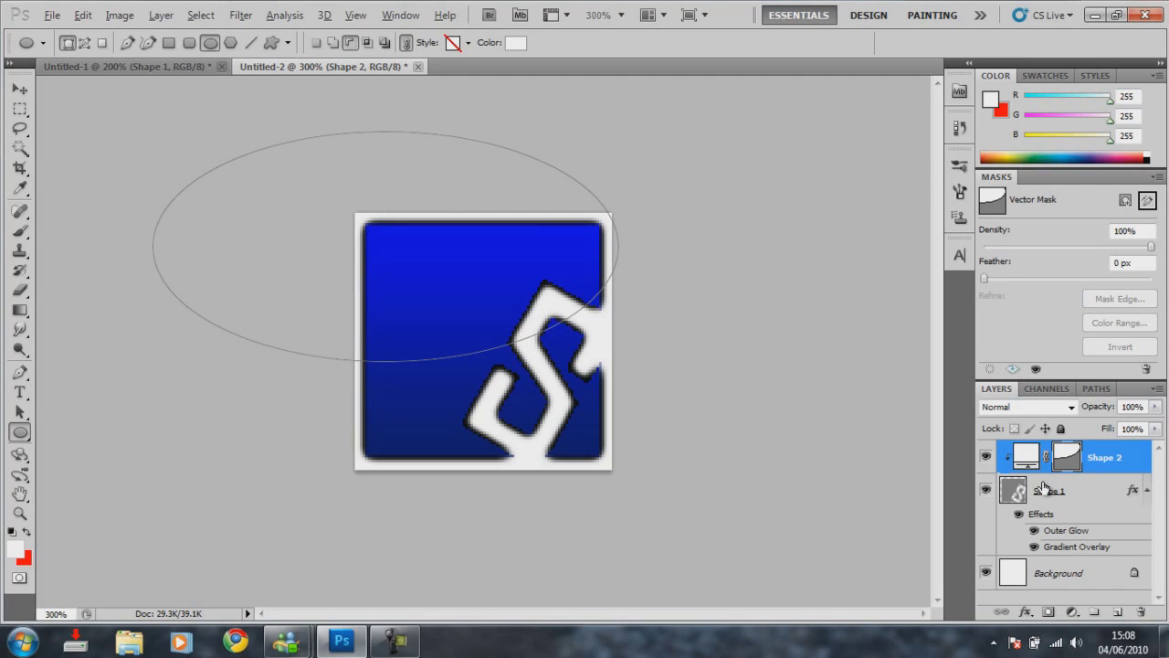
key("alt")
left_click(1035, 547)
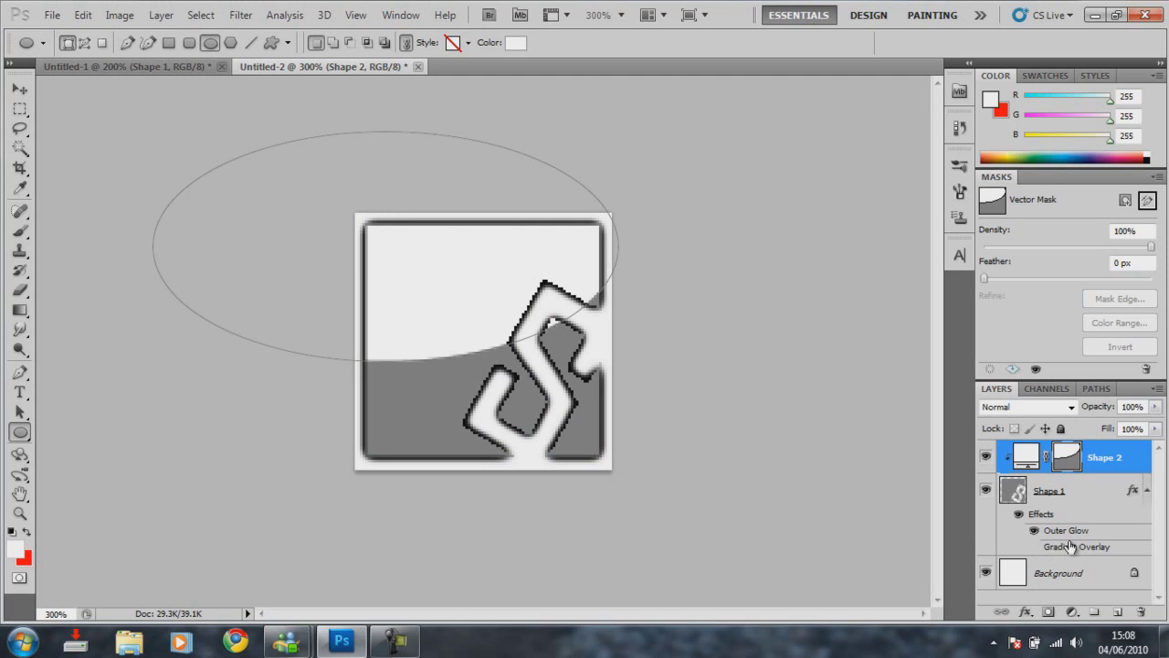
double_click(1087, 491)
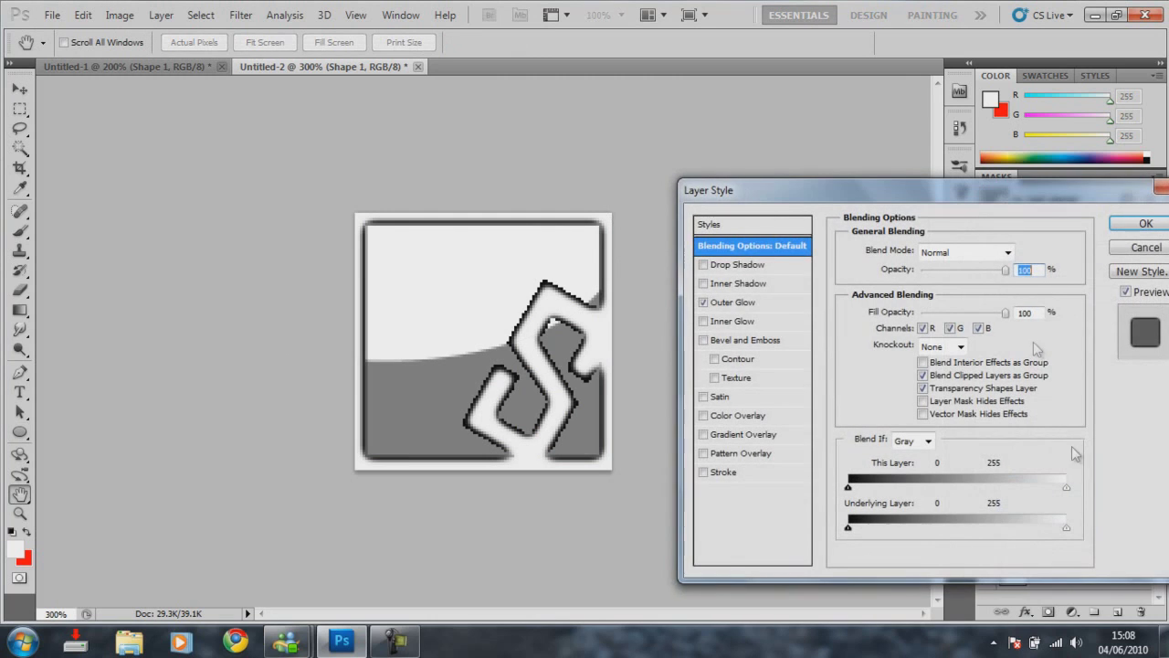
left_click(1136, 230)
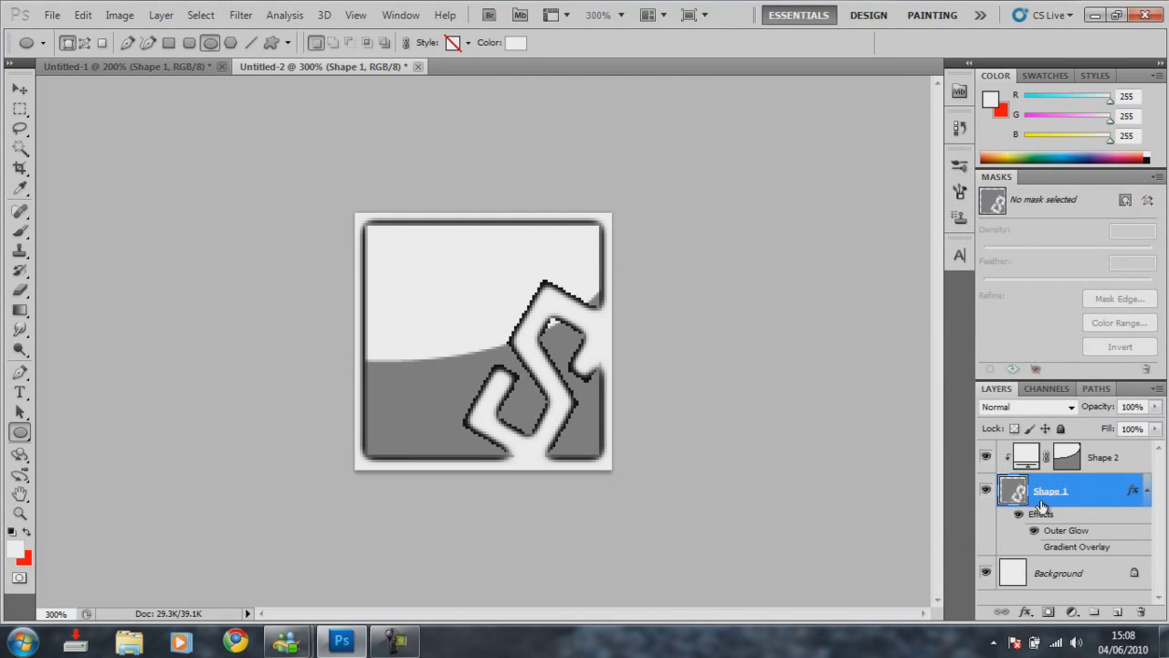
Lower the ellipse layer Shape 2's fill to about 30%.
left_click(1107, 456)
left_click(1155, 428)
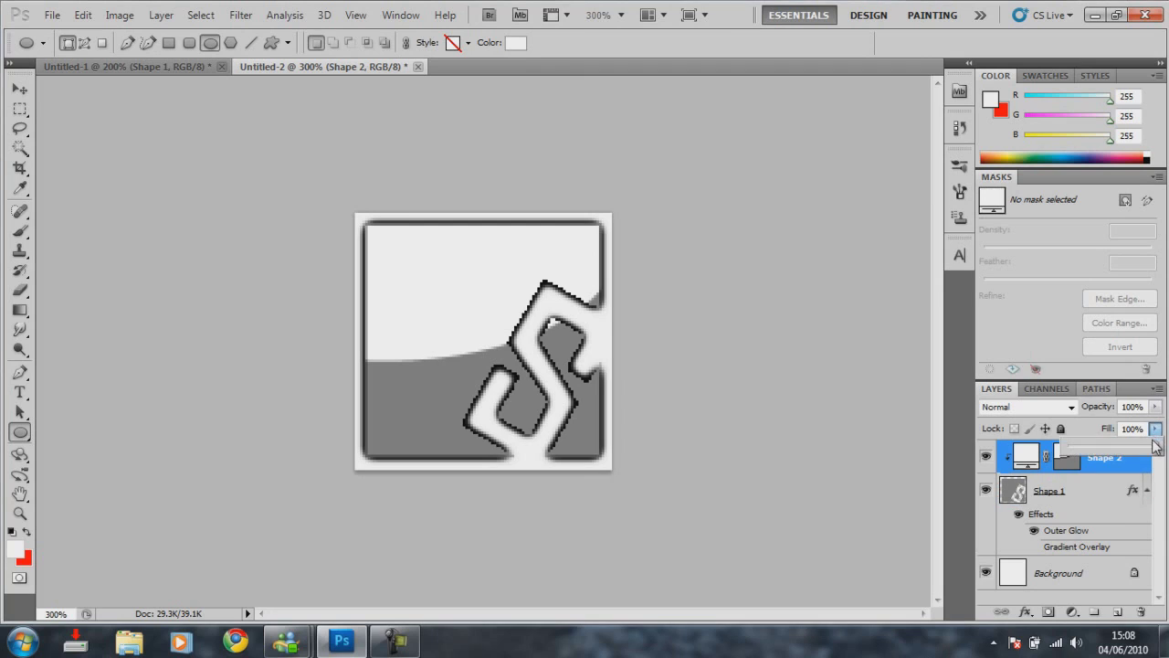
left_click_drag(1154, 446, 1097, 453)
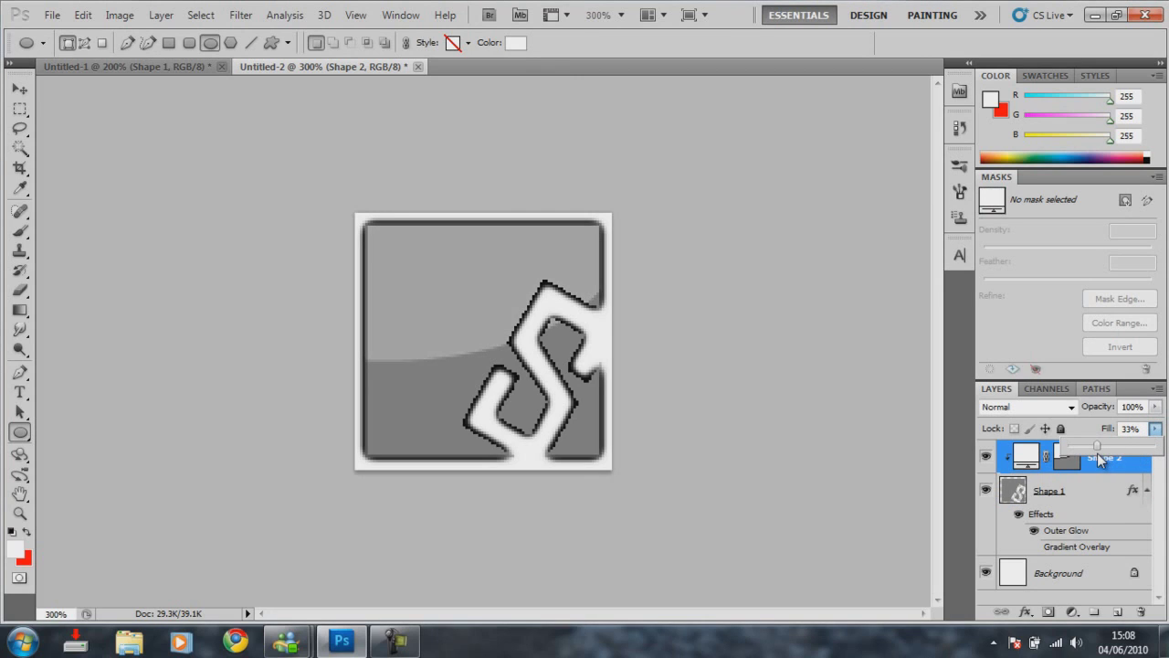
left_click(1077, 502)
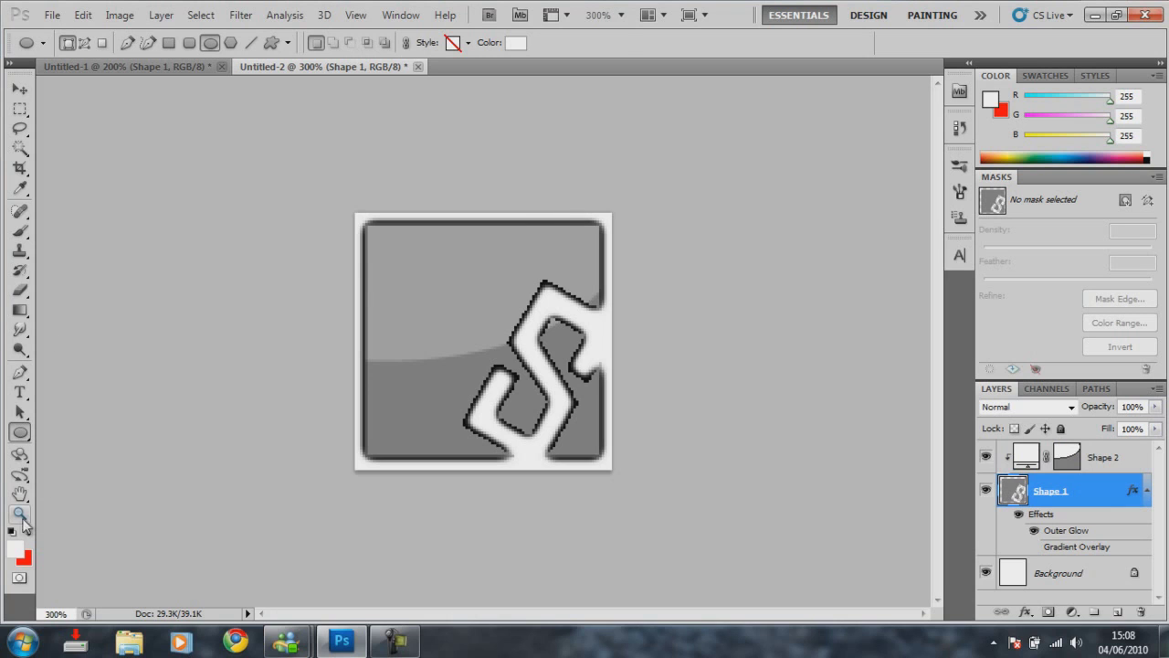
Zoom to Fit on Screen, then to Actual Pixels at 100%.
left_click(19, 512)
right_click(362, 427)
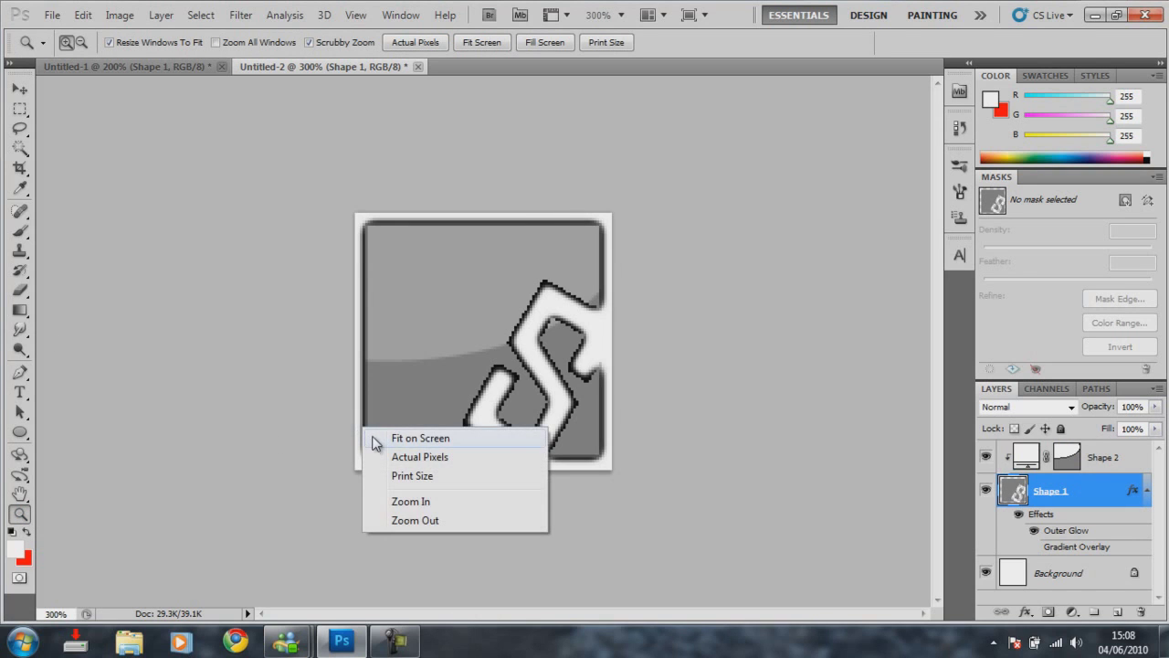
left_click(376, 439)
right_click(363, 412)
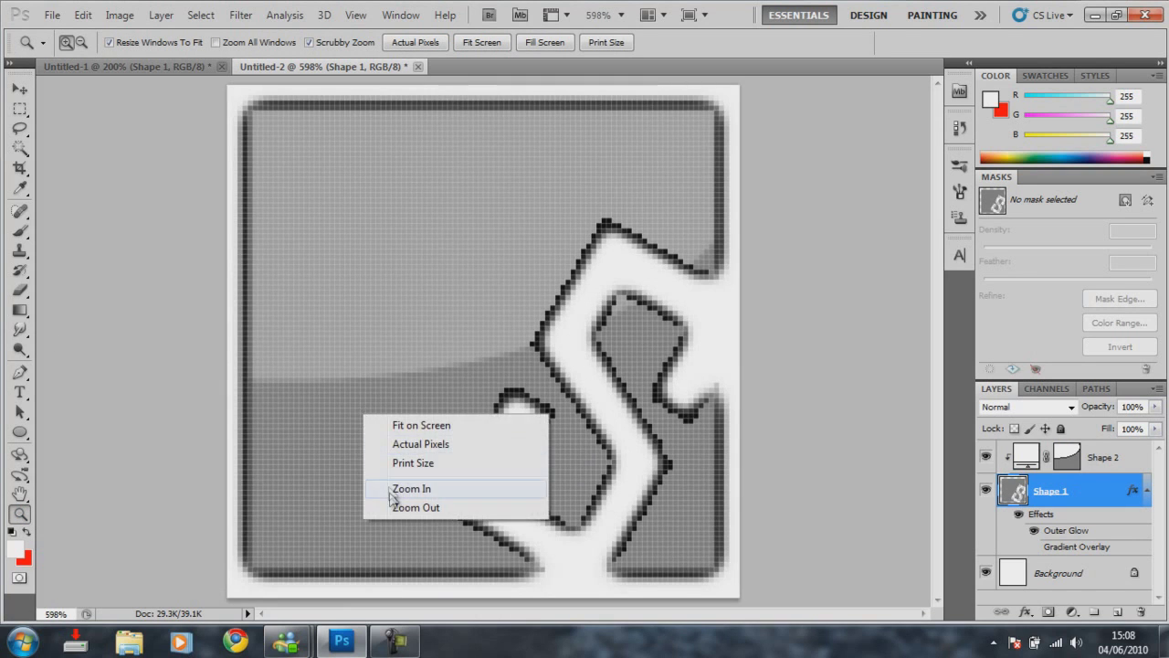
left_click(415, 446)
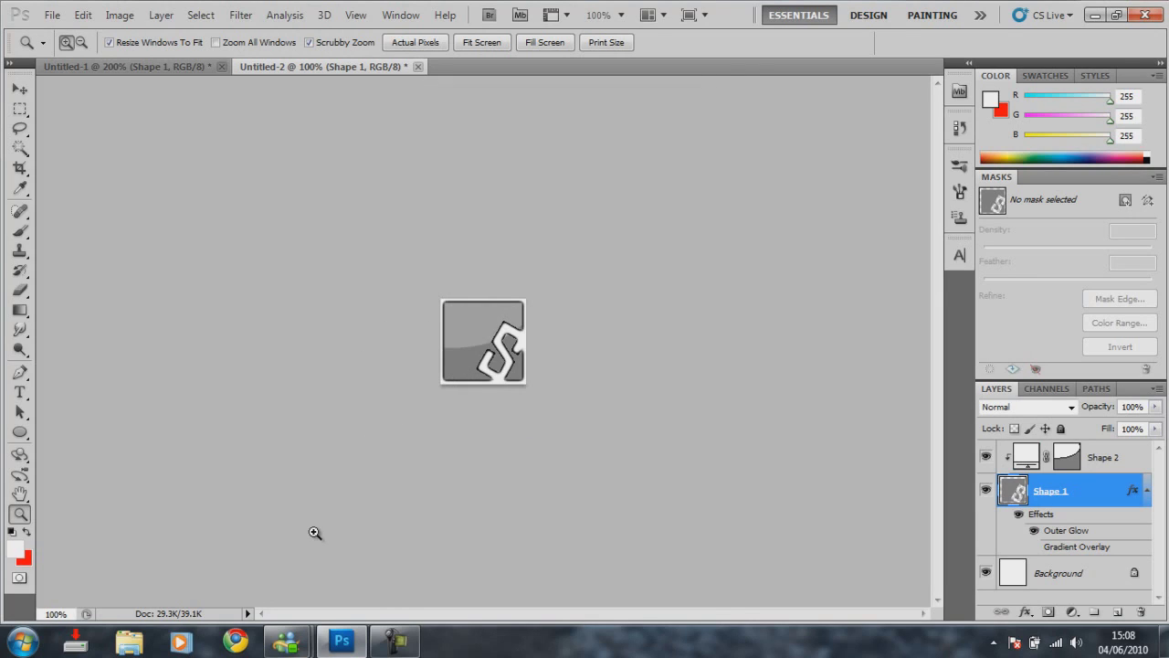